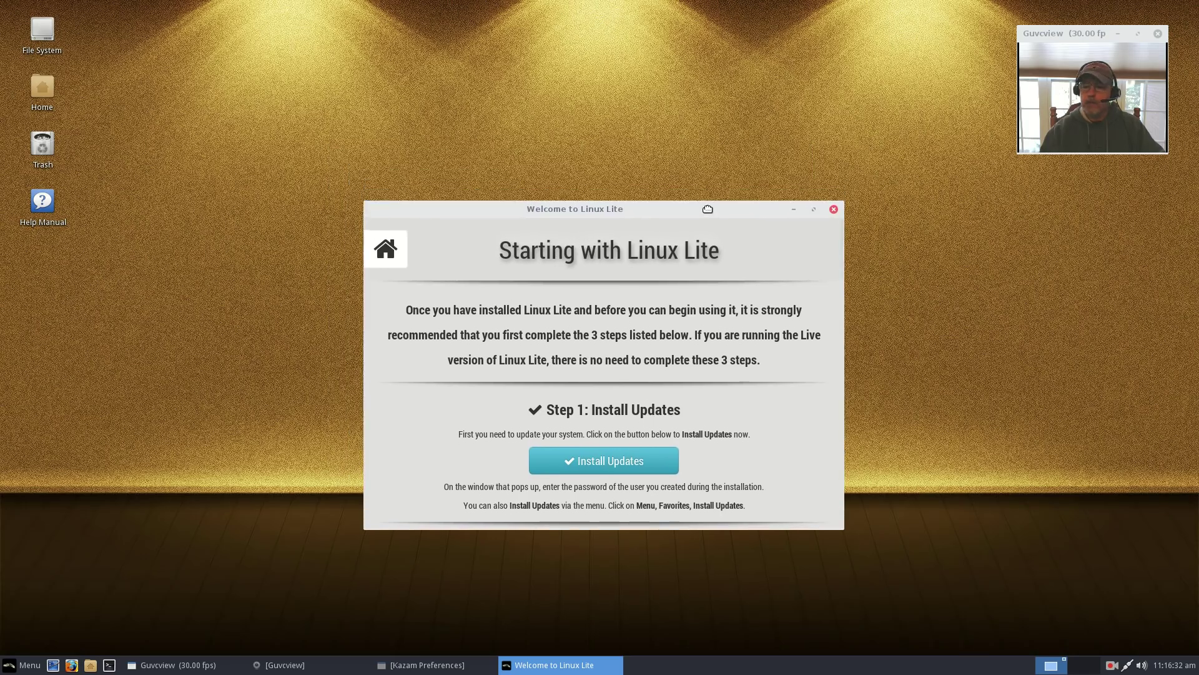
- Move the Linux Lite Welcome window higher on the screen
drag(708, 209, 707, 211)
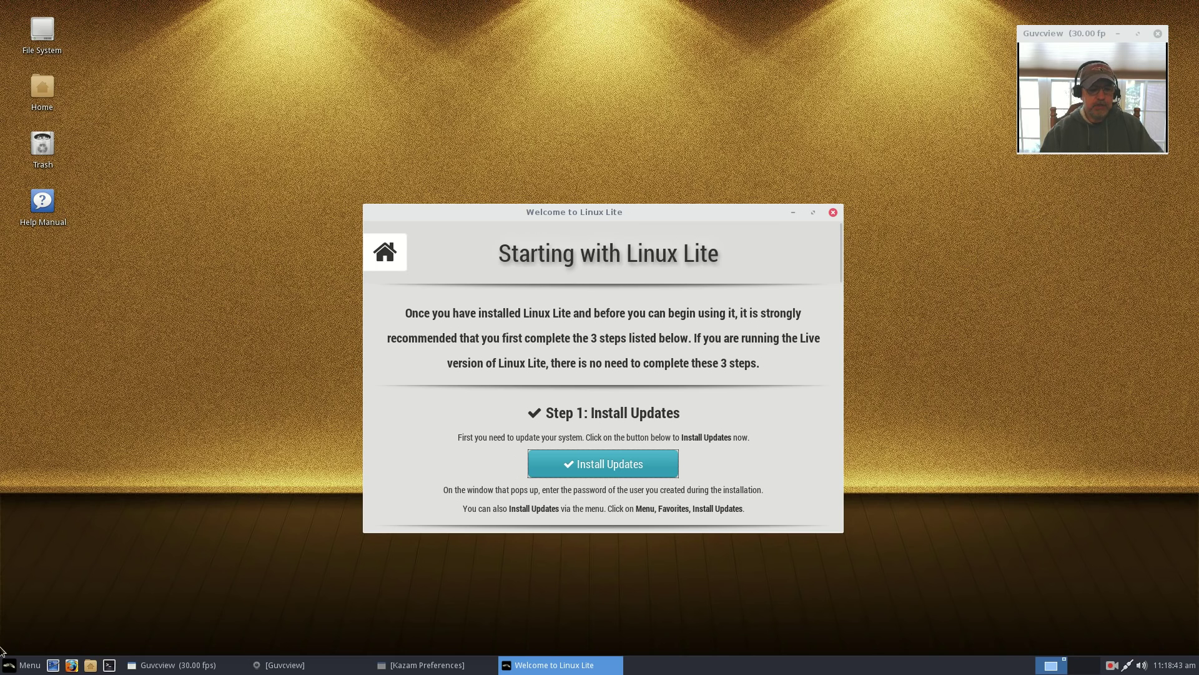
click(15, 667)
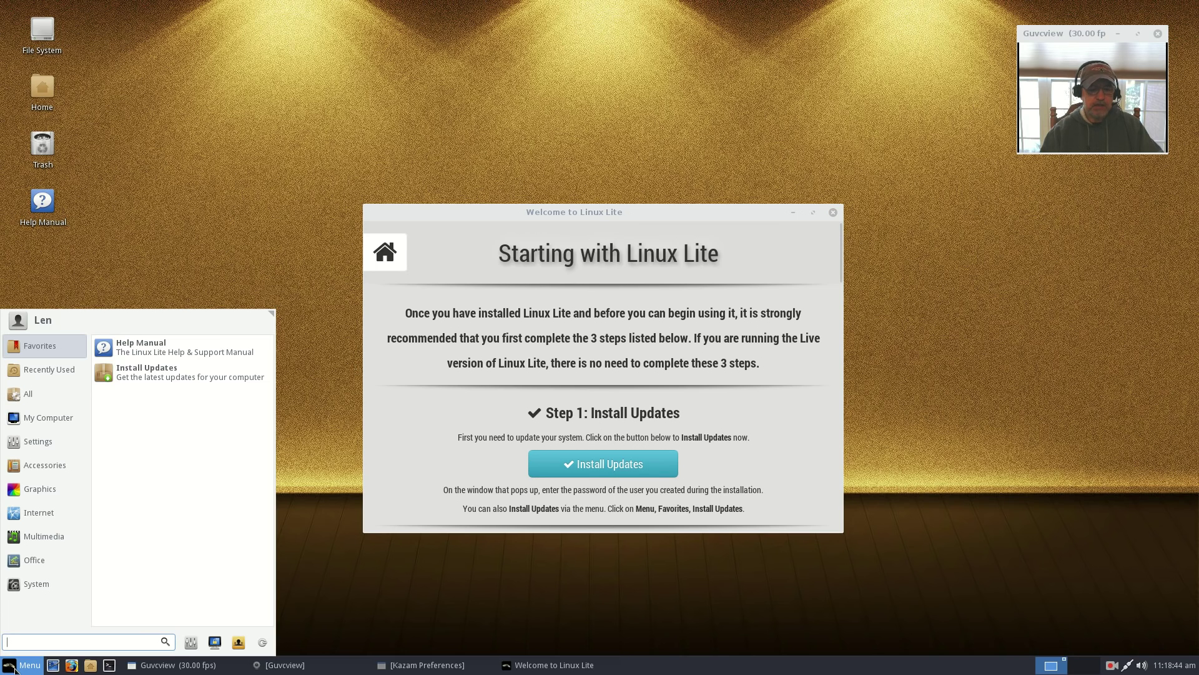
click(252, 225)
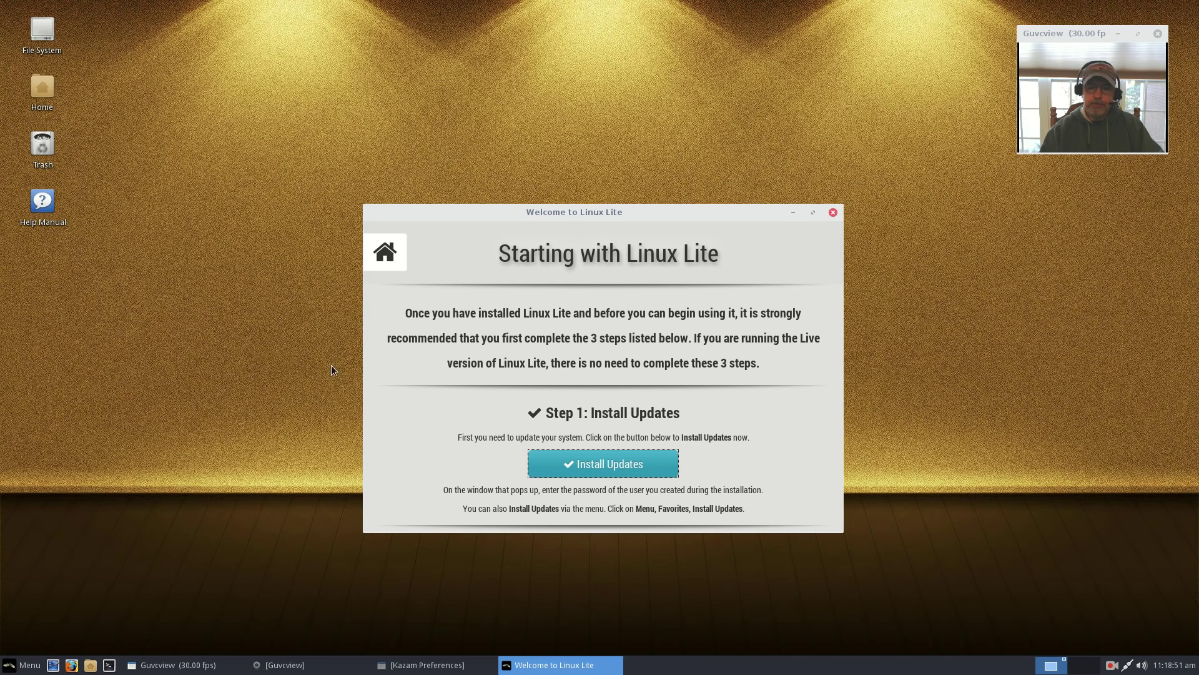
drag(630, 208, 617, 111)
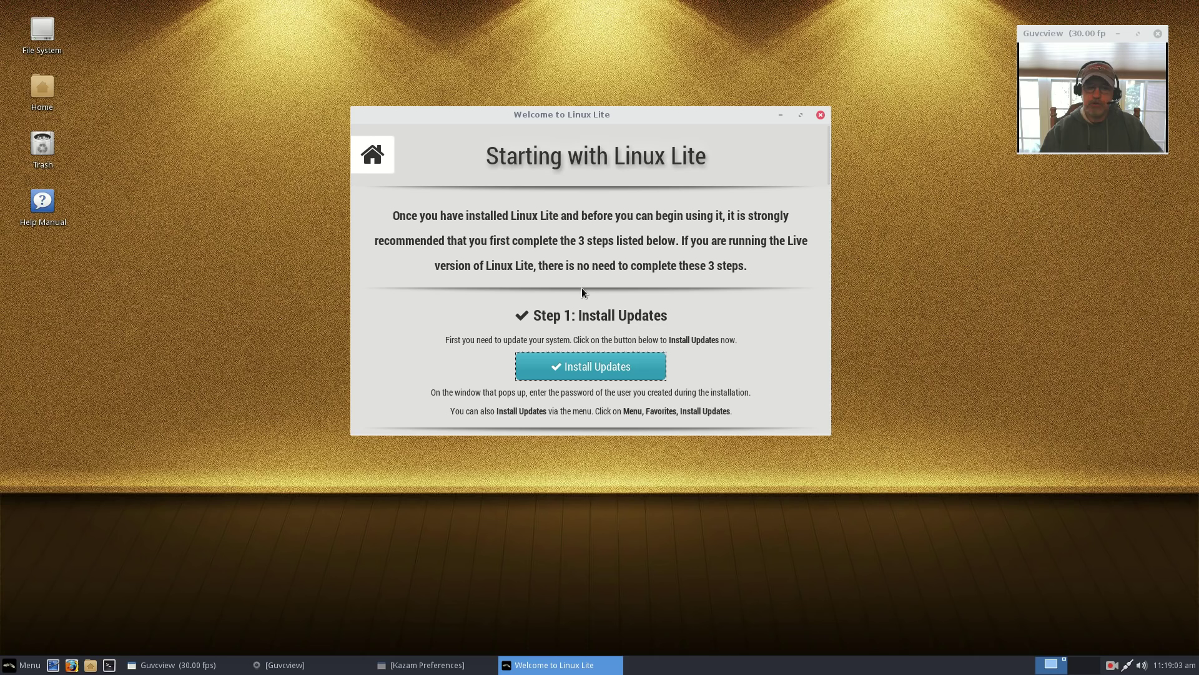
- Install updates with the admin password and start downloading the three kernel packages
click(586, 369)
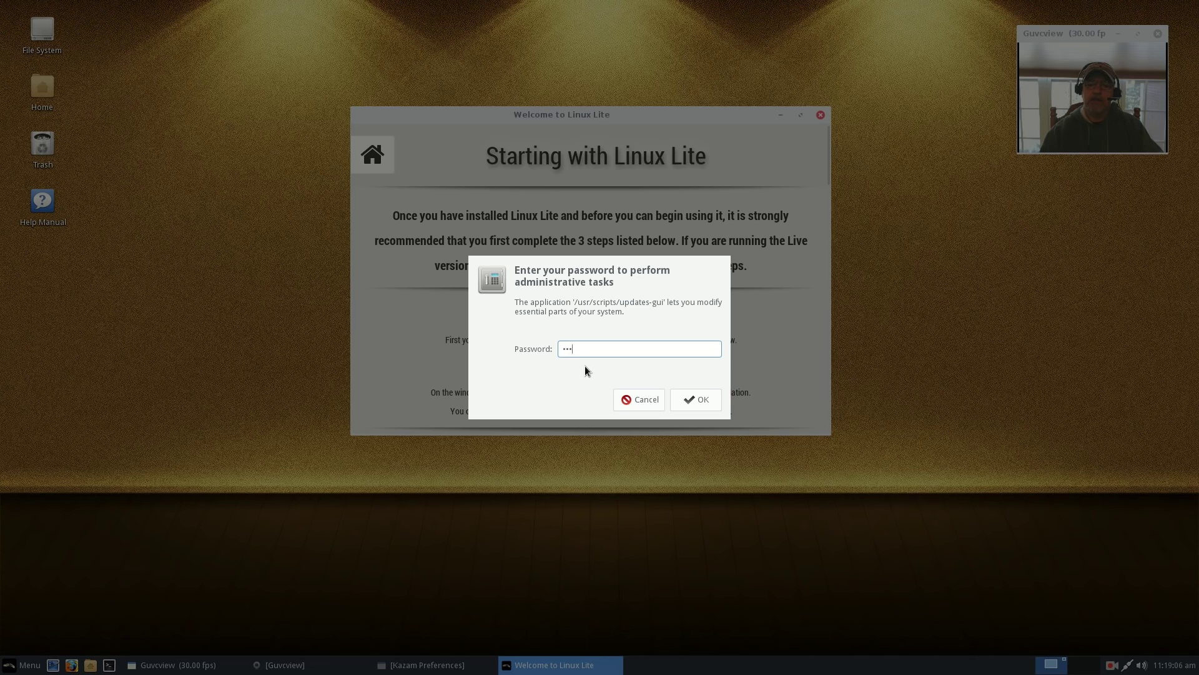
key(Return)
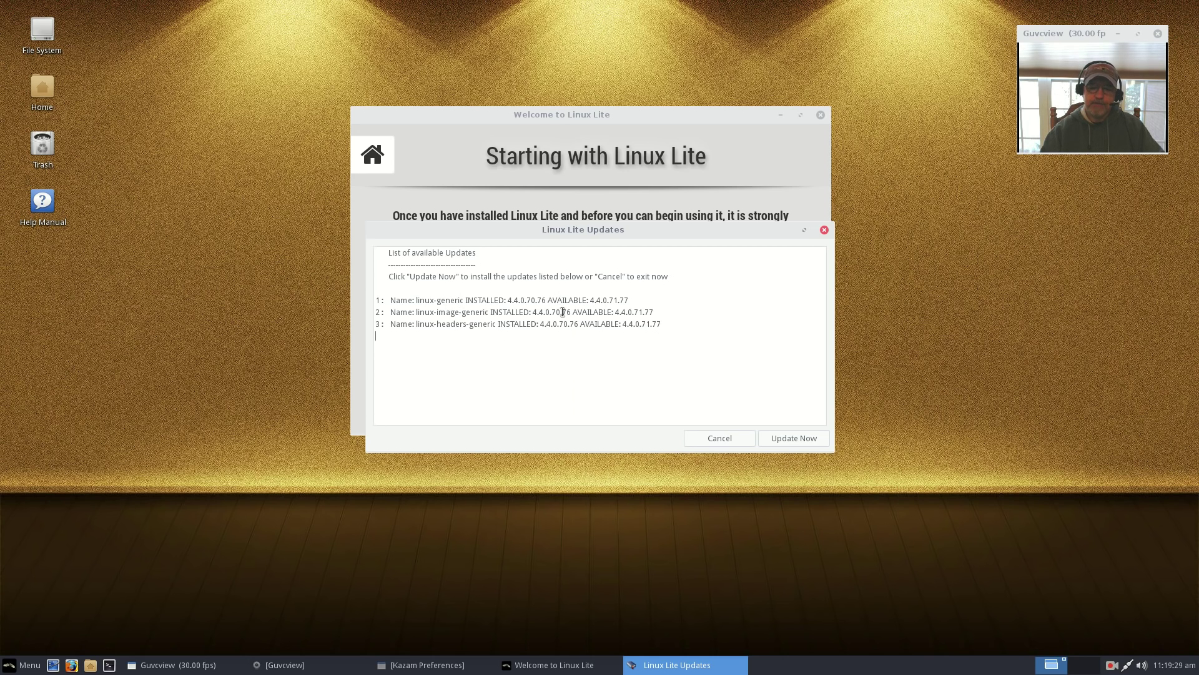
click(778, 435)
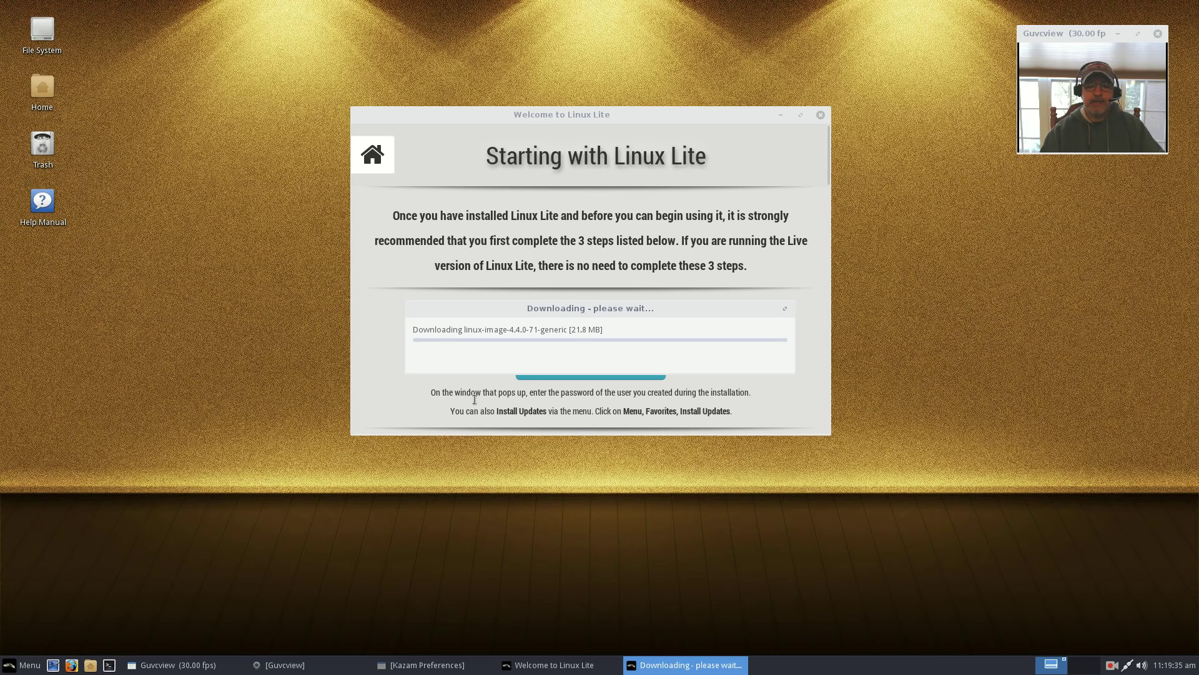
- Show the Whisker Menu's Settings category and scroll down to Lite Updates Notify
click(25, 664)
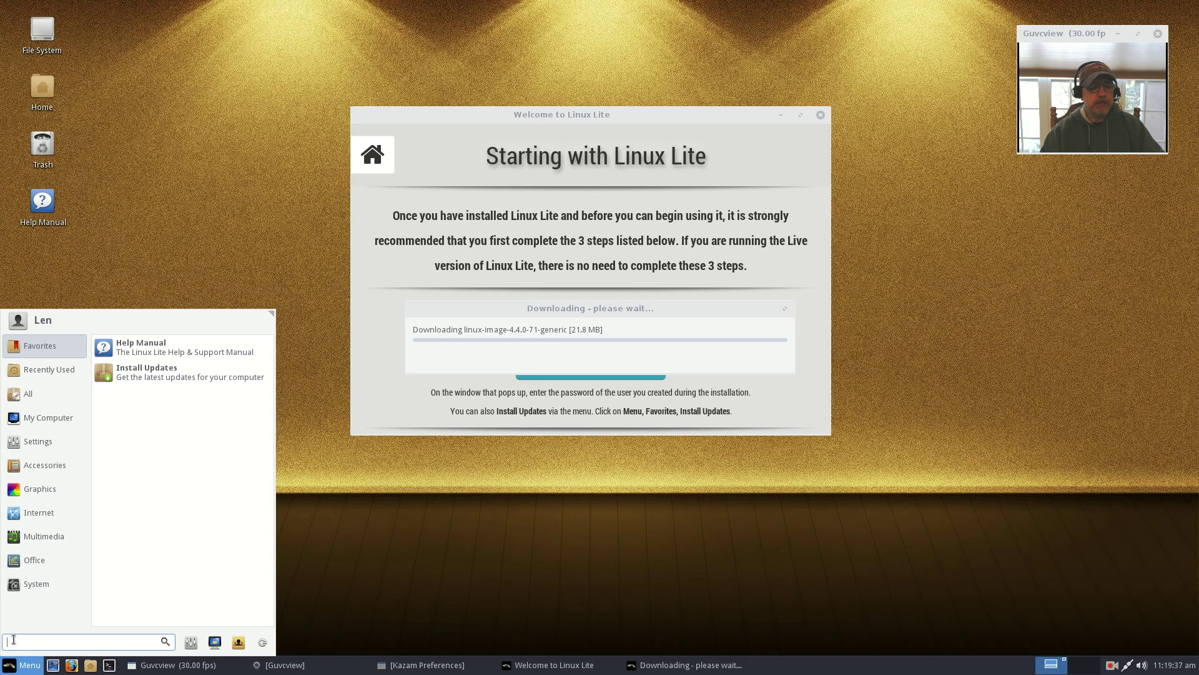
mouse_move(41, 440)
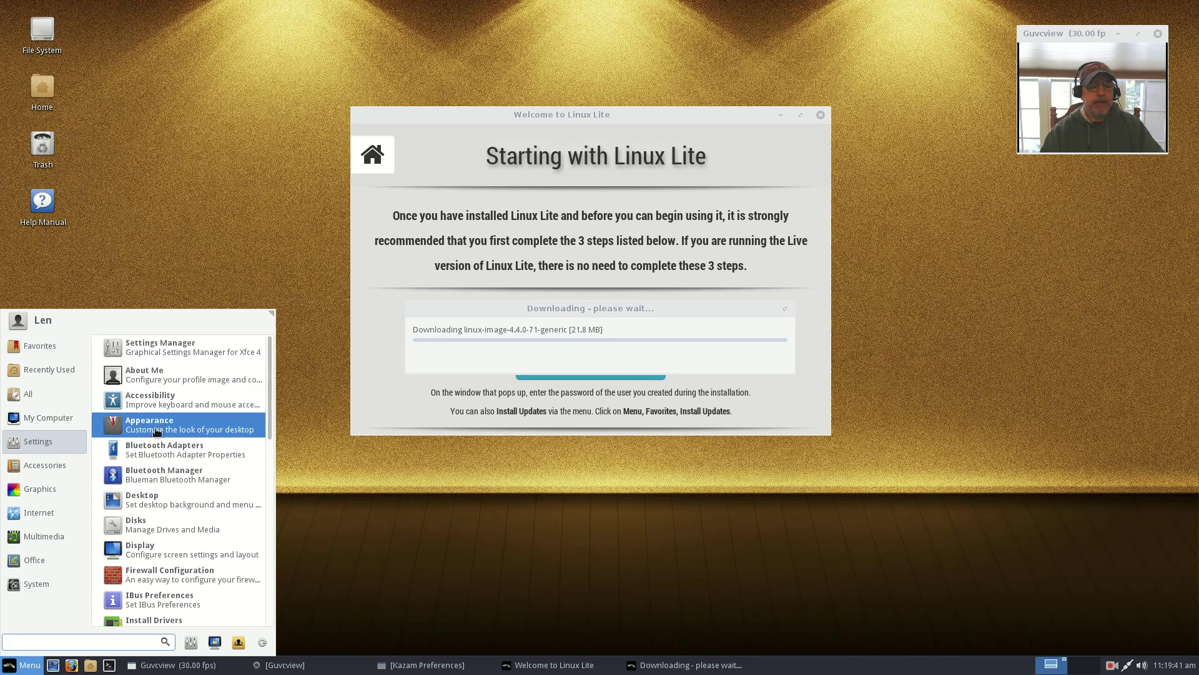
scroll(166, 483, down, 5)
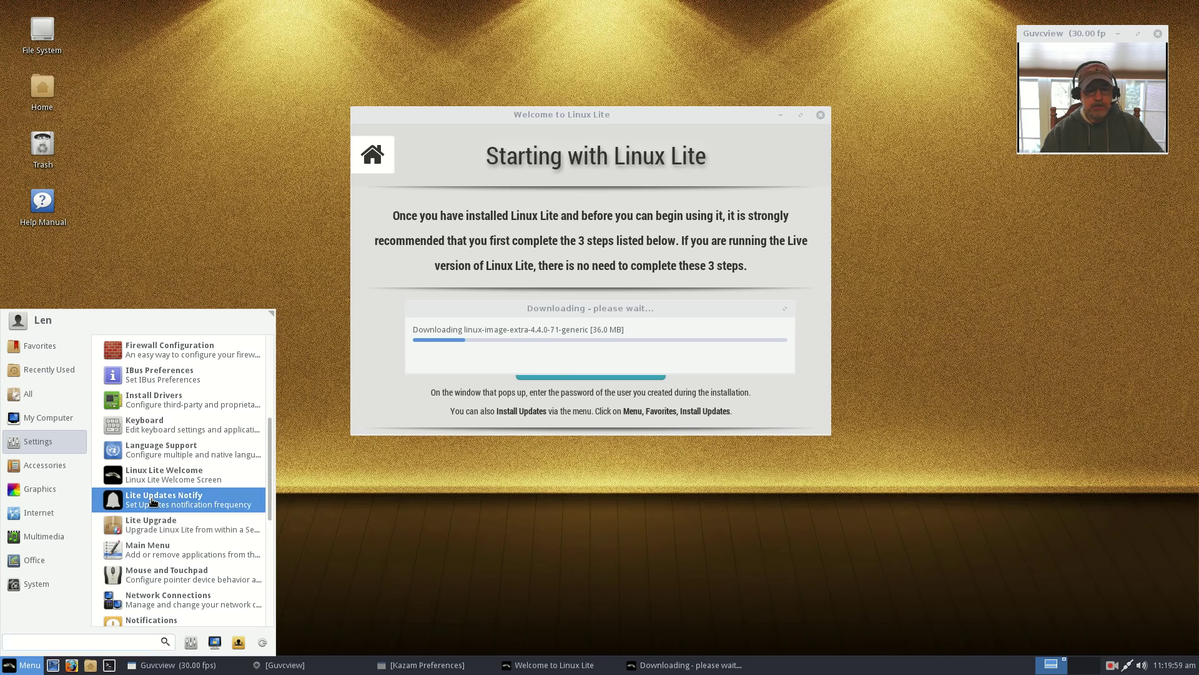
- Launch Lite Updates Notify as administrator and move its frequency dialog to the left
click(152, 499)
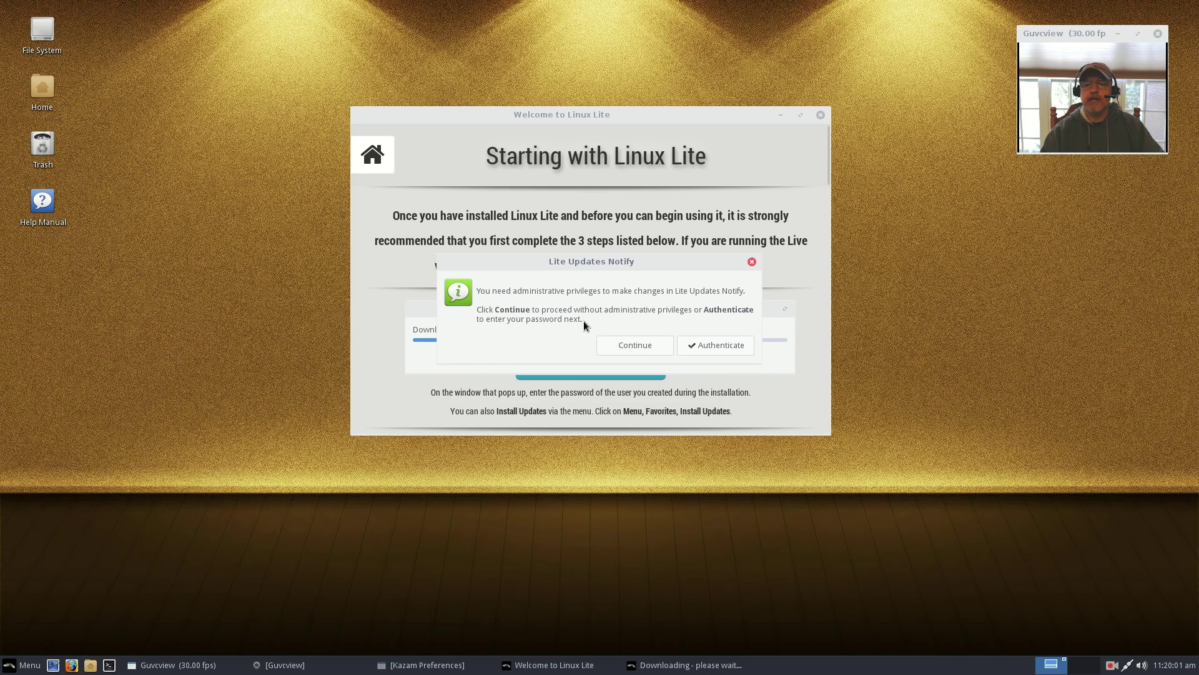
click(701, 346)
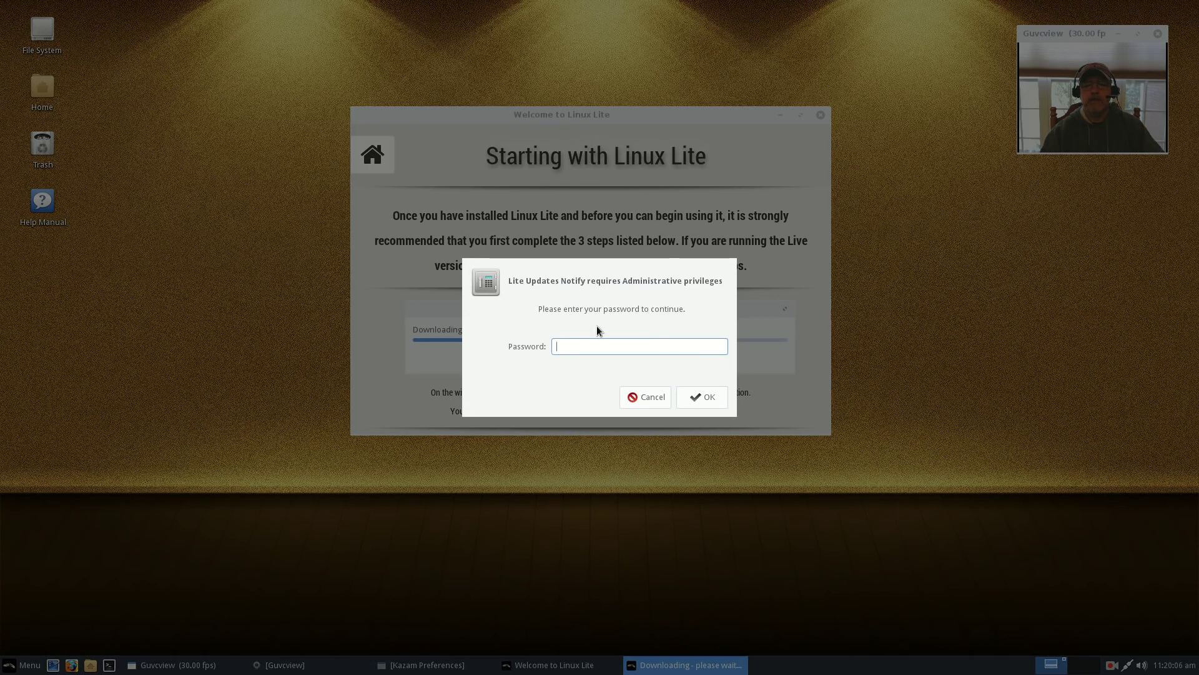
key(Return)
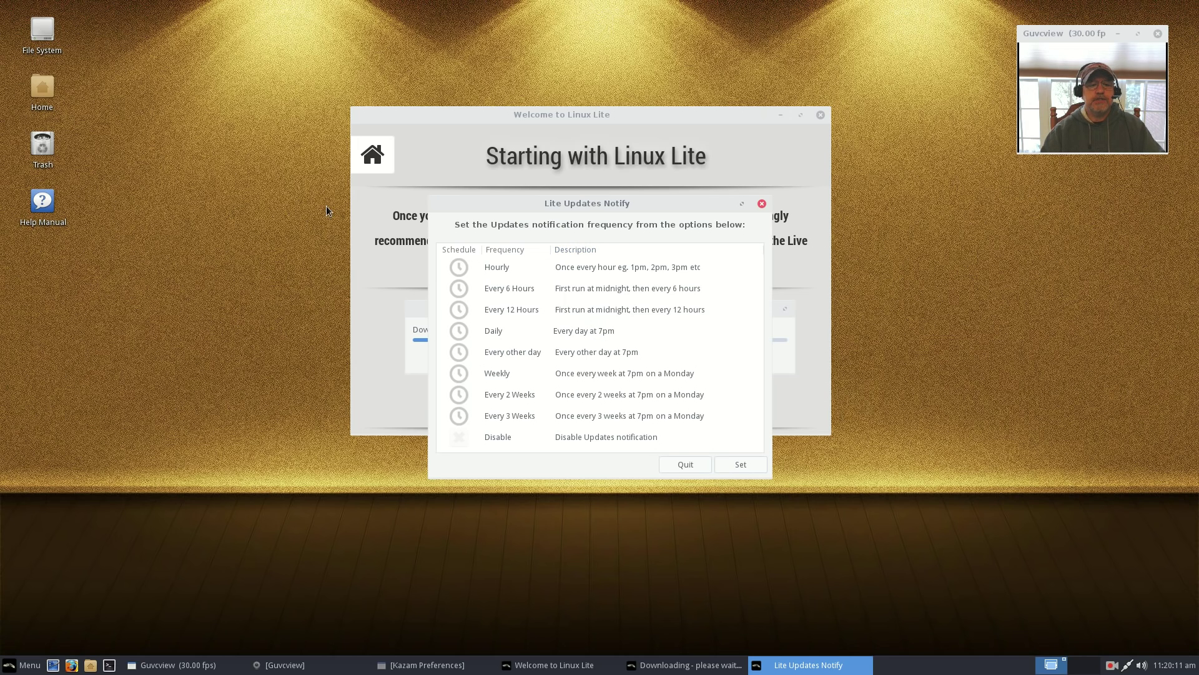
drag(587, 204, 172, 248)
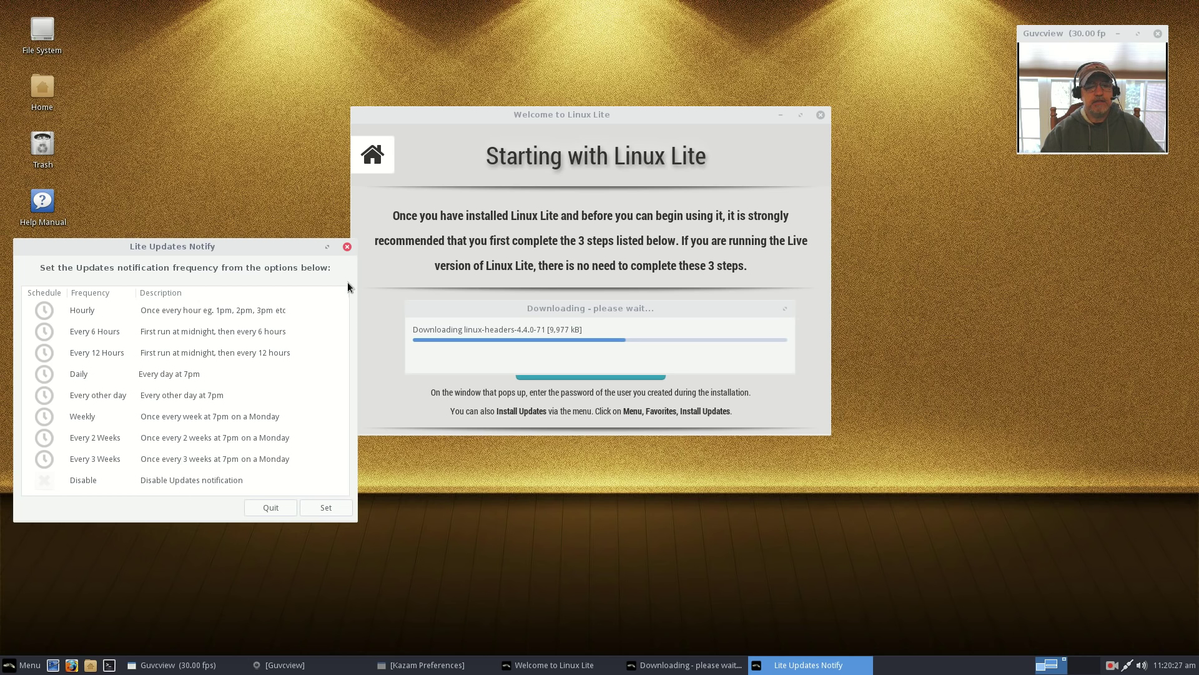
- Close the notification settings and scroll the menu's Settings list down to Workspaces
click(345, 248)
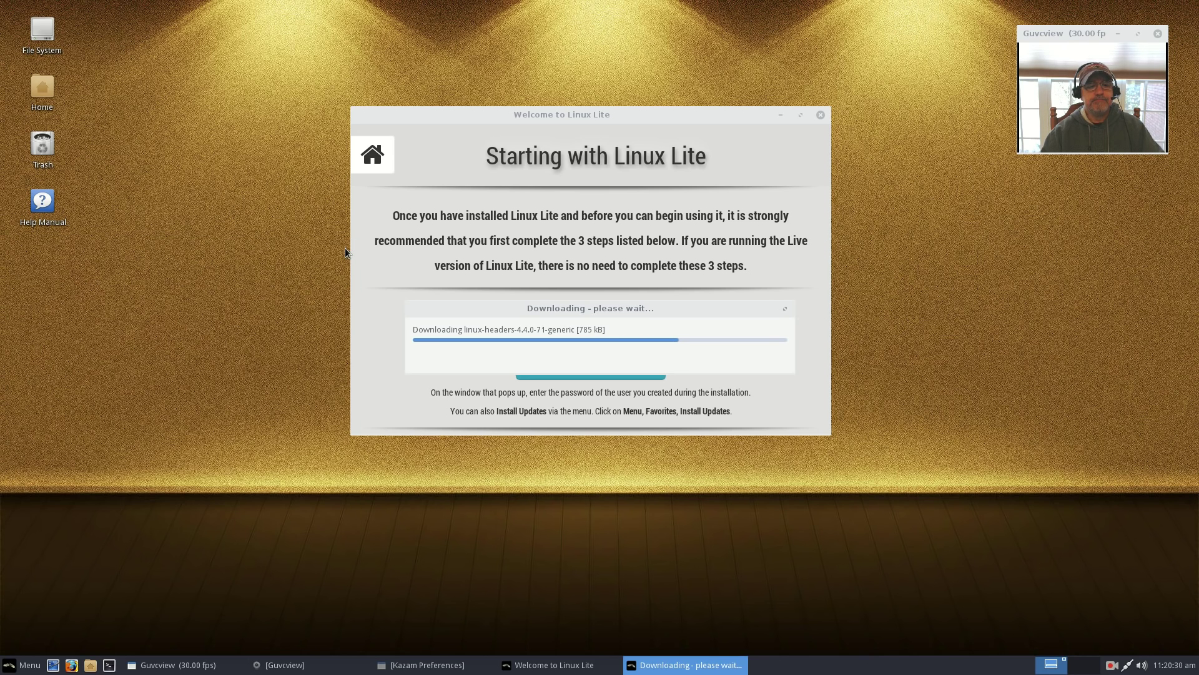
click(25, 665)
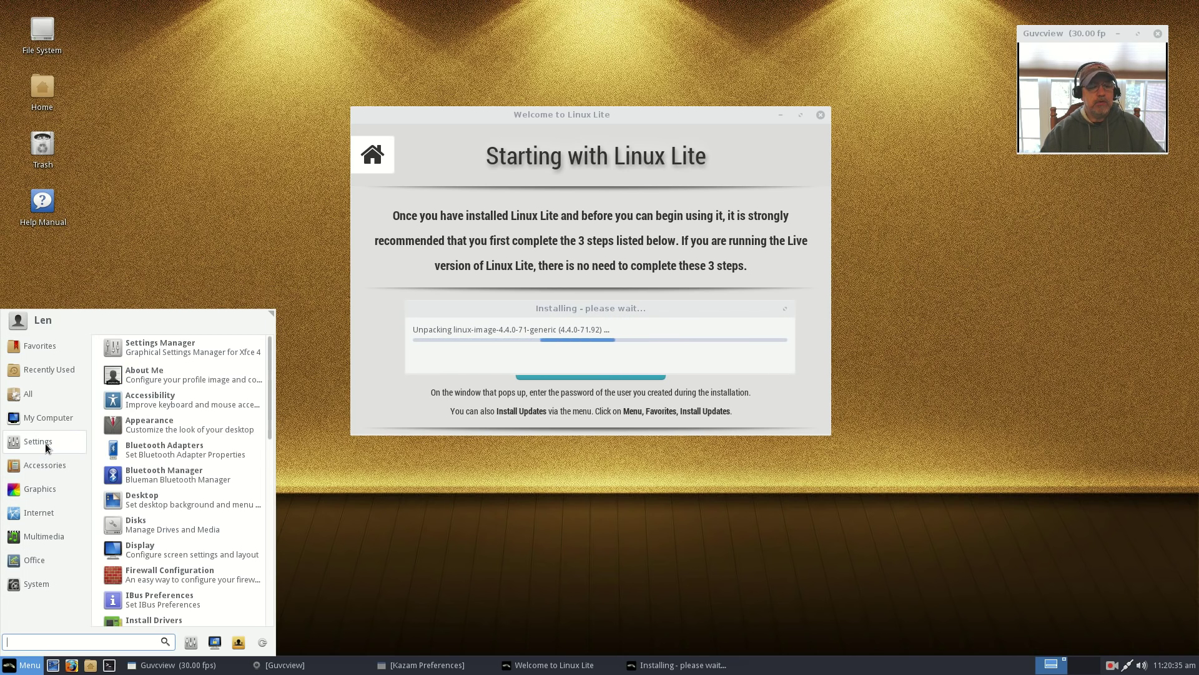
scroll(132, 470, down, 5)
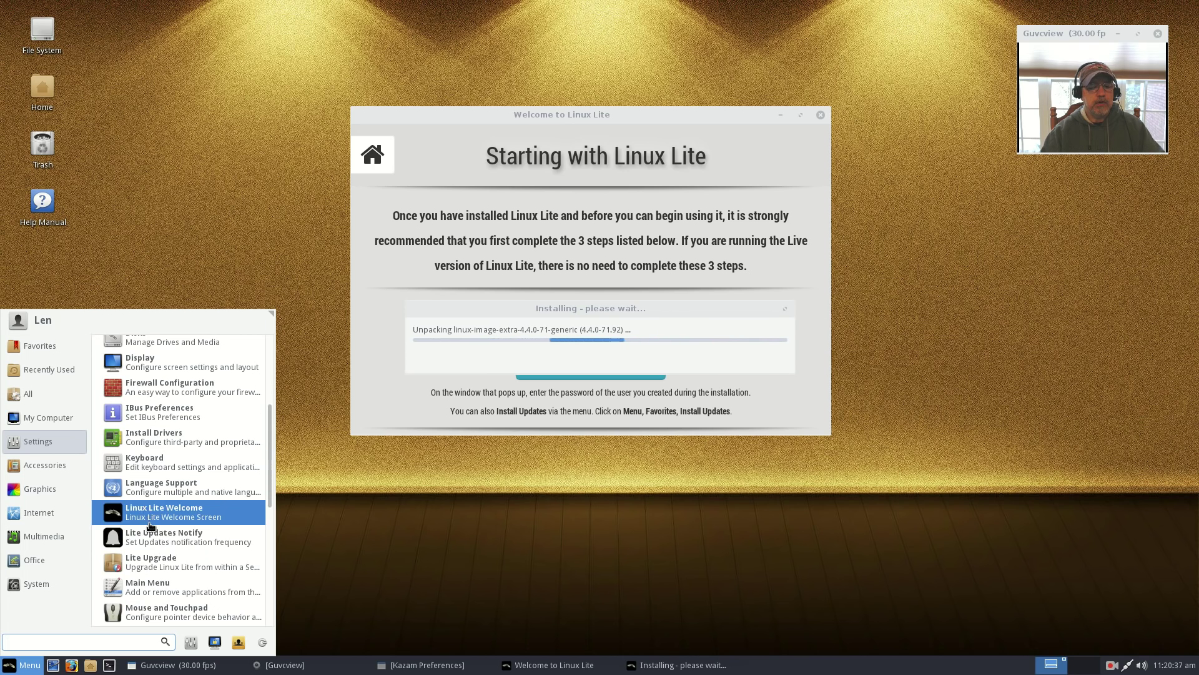
scroll(174, 528, down, 2)
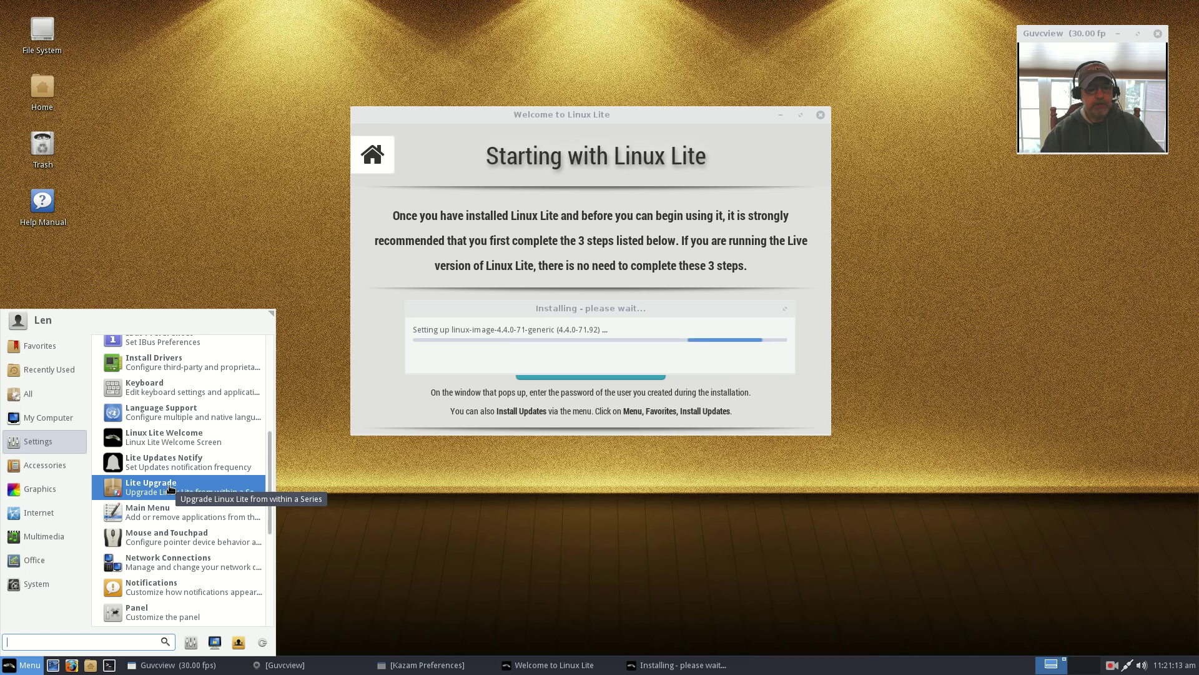
scroll(170, 488, down, 2)
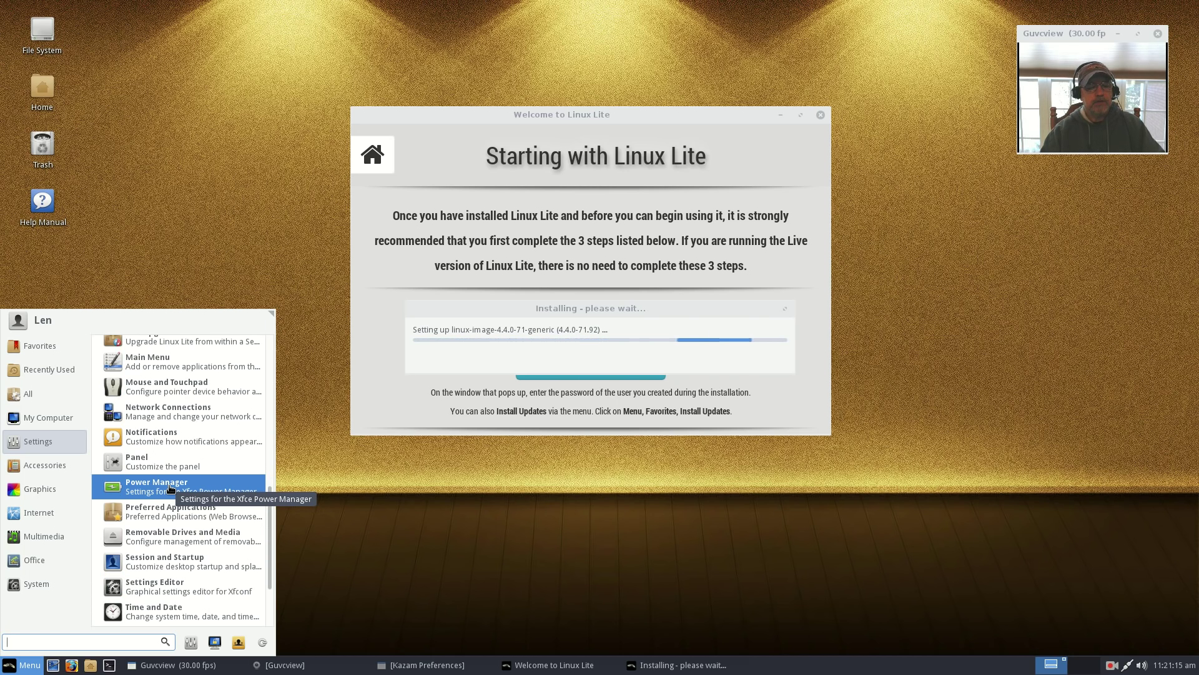
scroll(170, 496, down, 2)
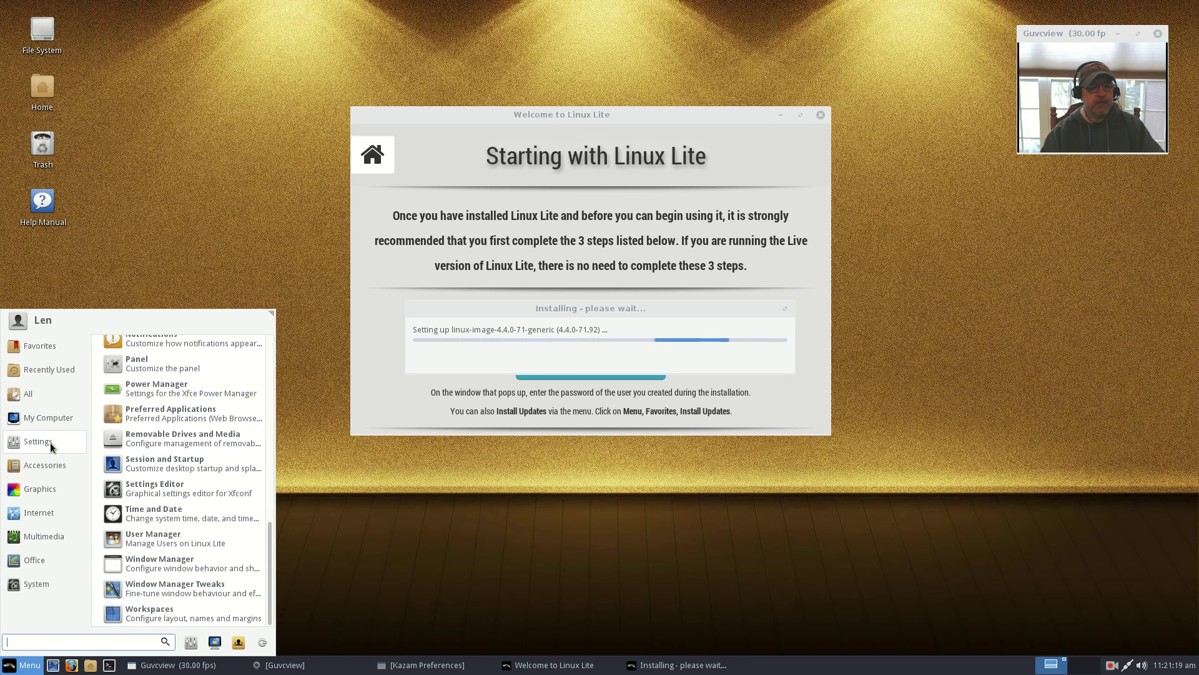
- Launch Lite Software from System with the admin password, agreeing to update software sources
click(36, 587)
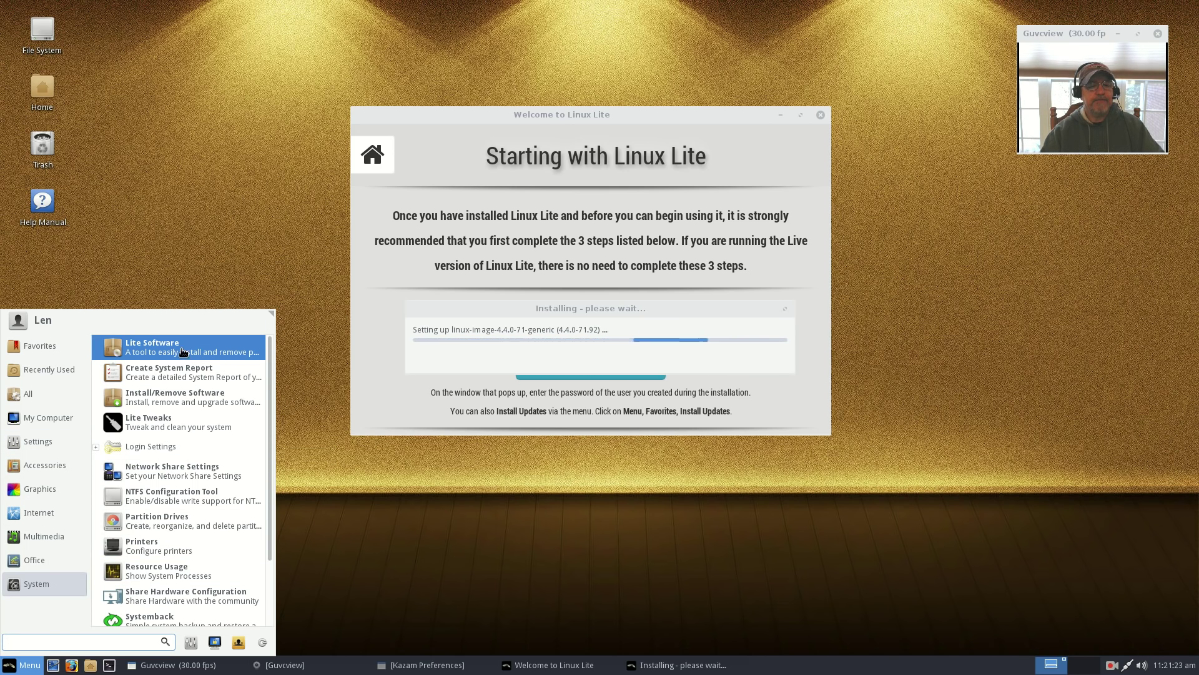
click(167, 347)
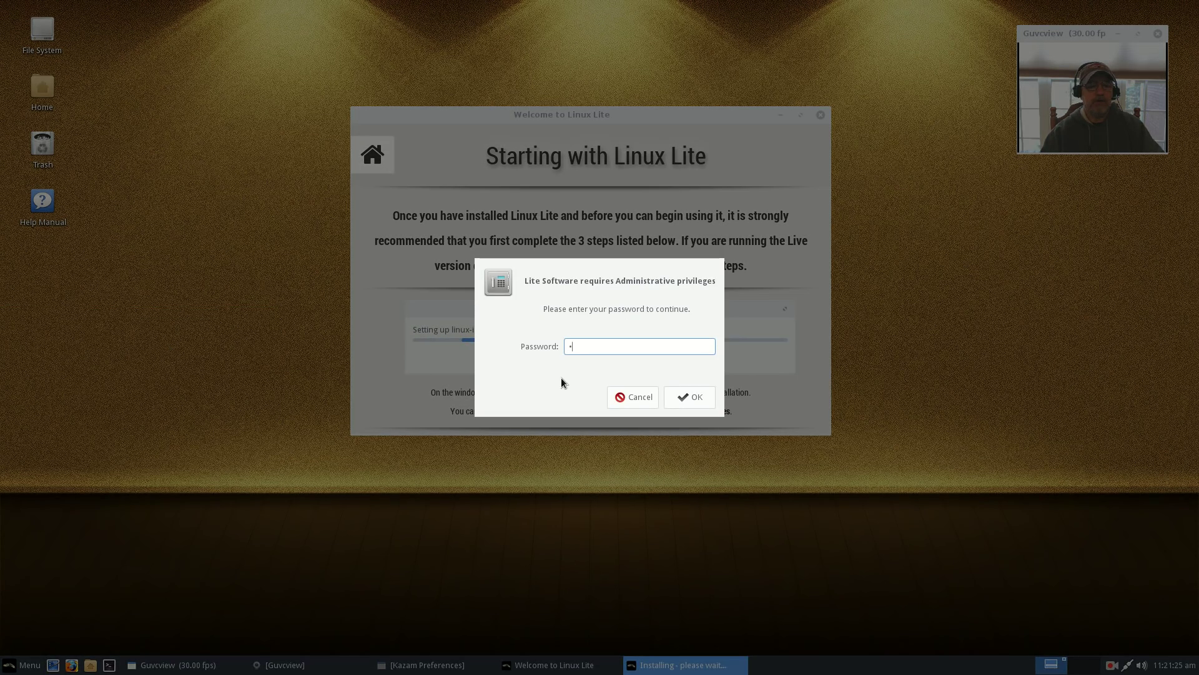
key(Return)
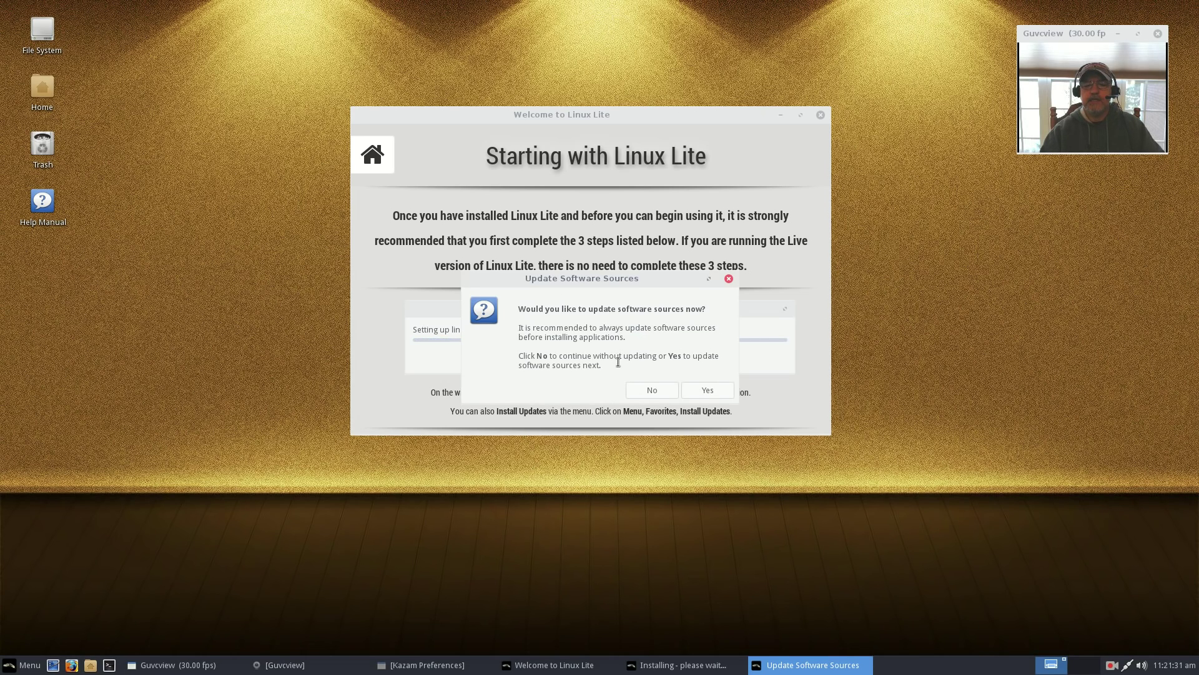
click(713, 391)
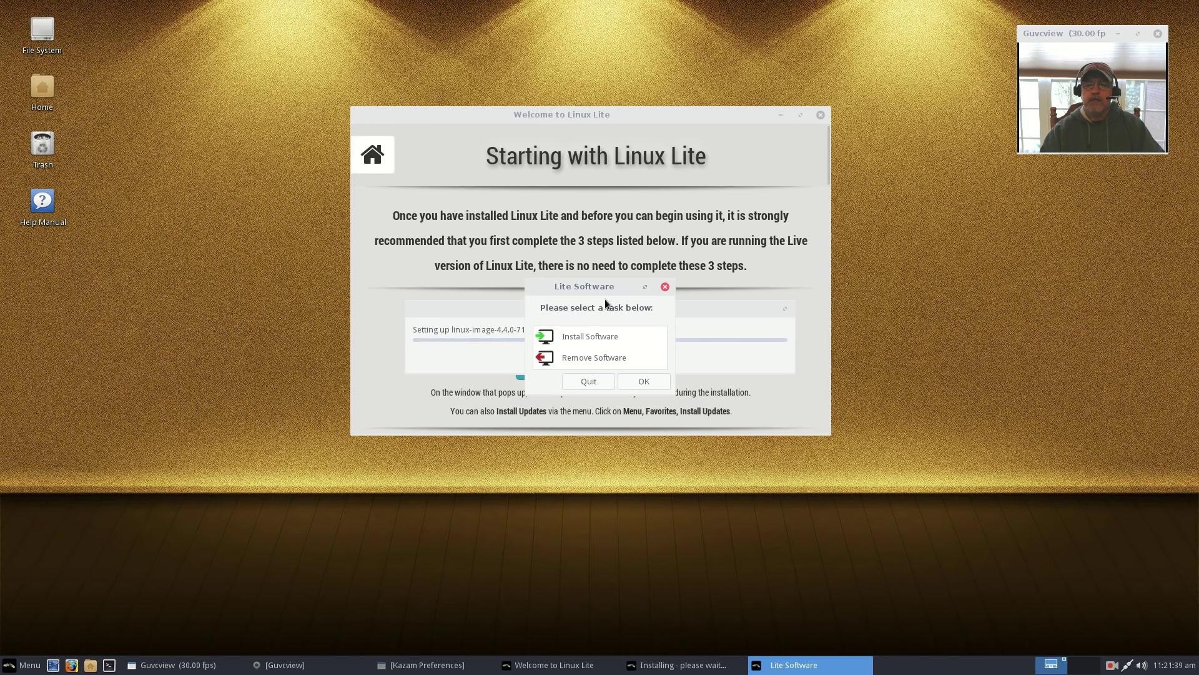
- Choose Install Software to list applications such as Audacity, Calibre and Kodi
drag(606, 288, 162, 260)
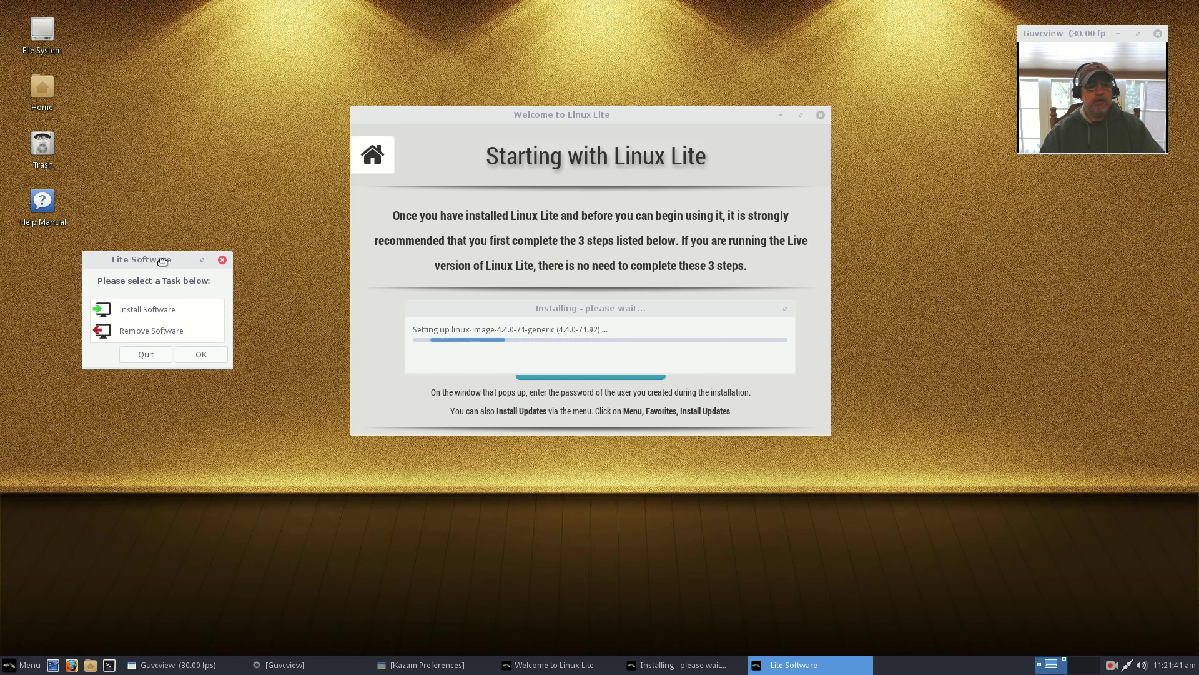
click(135, 310)
click(200, 354)
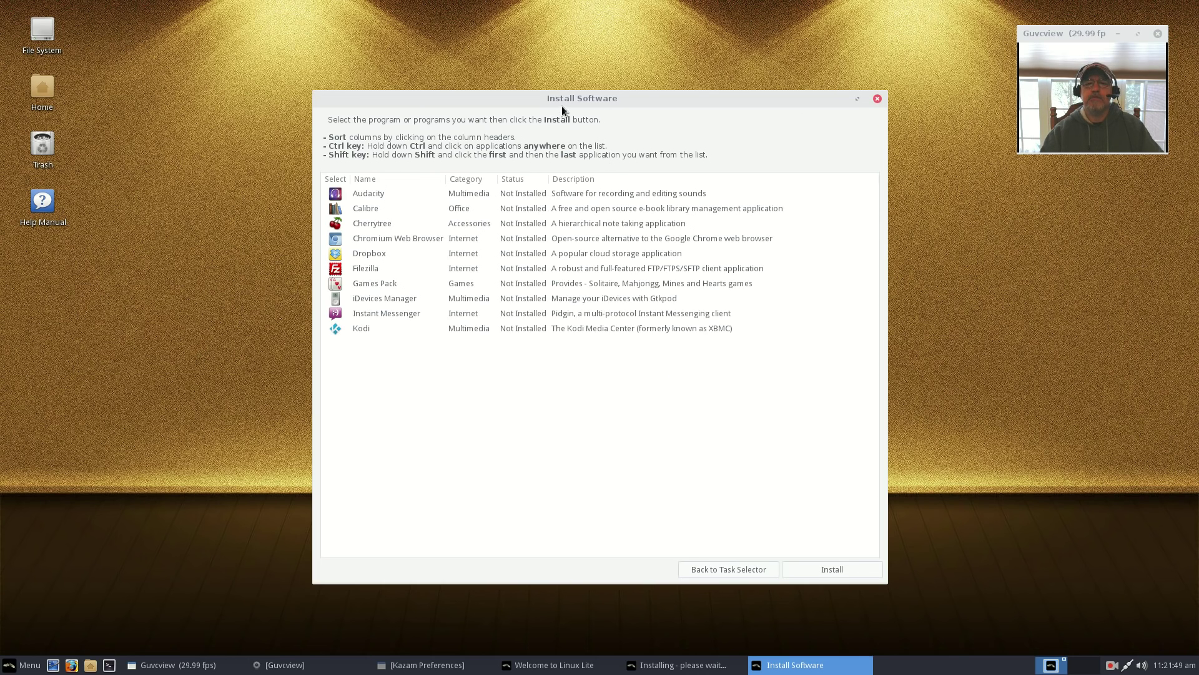
drag(564, 98, 266, 76)
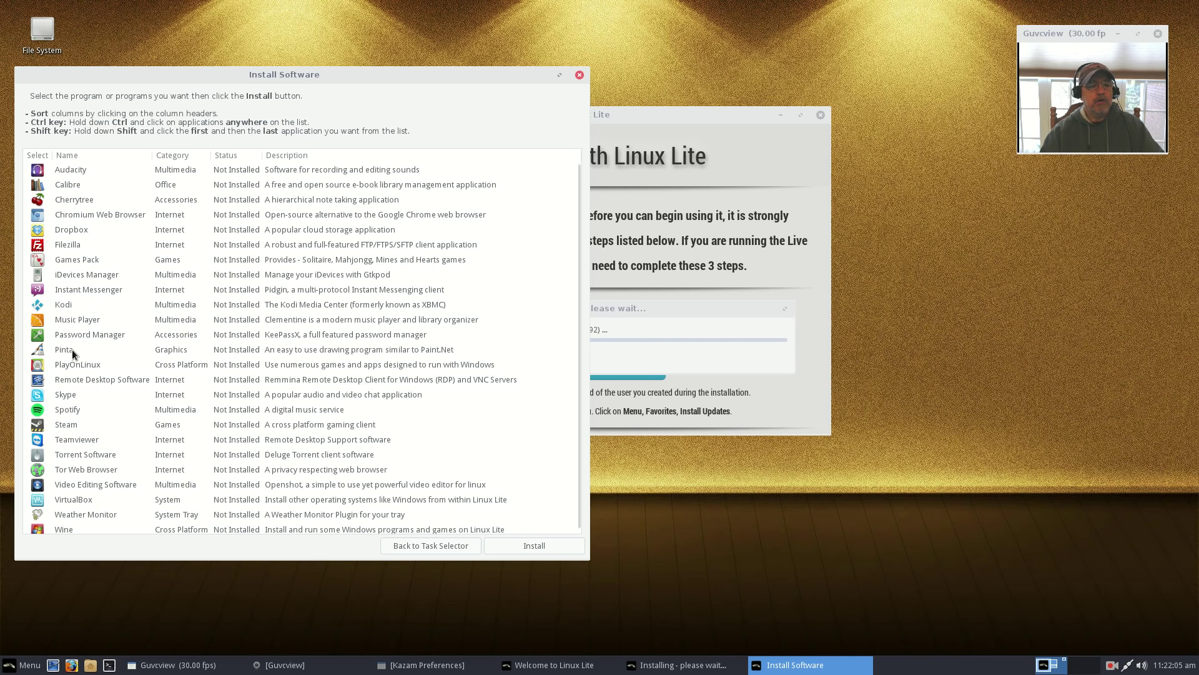
click(76, 424)
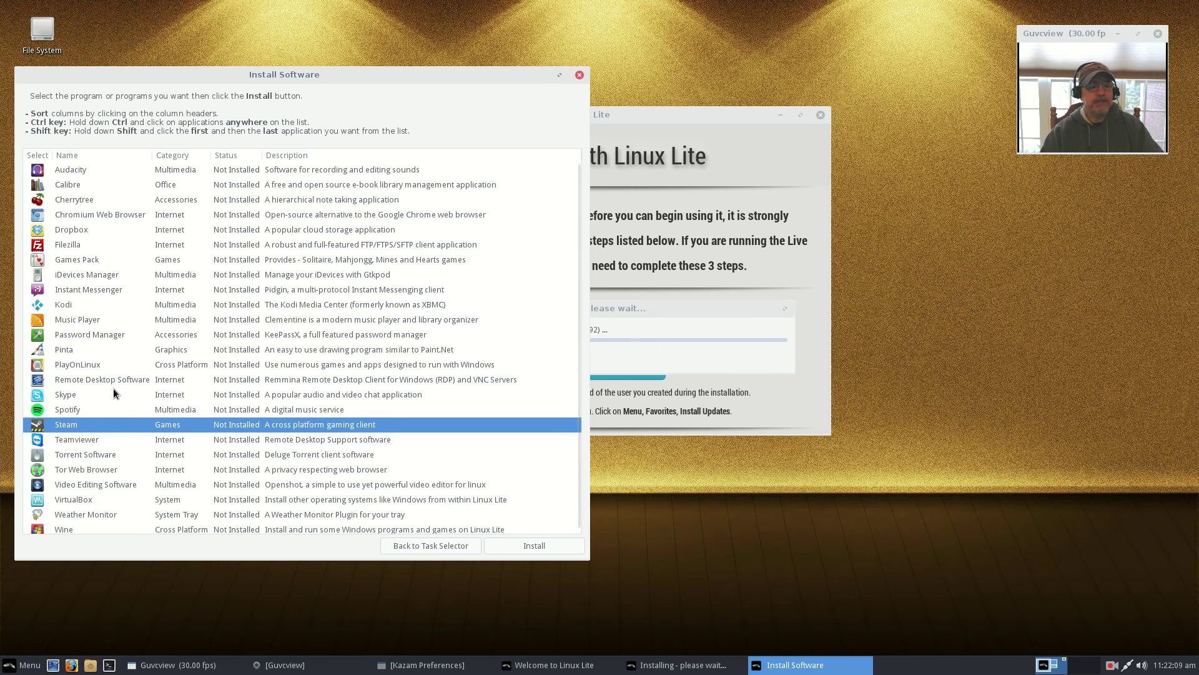
scroll(113, 399, down, 1)
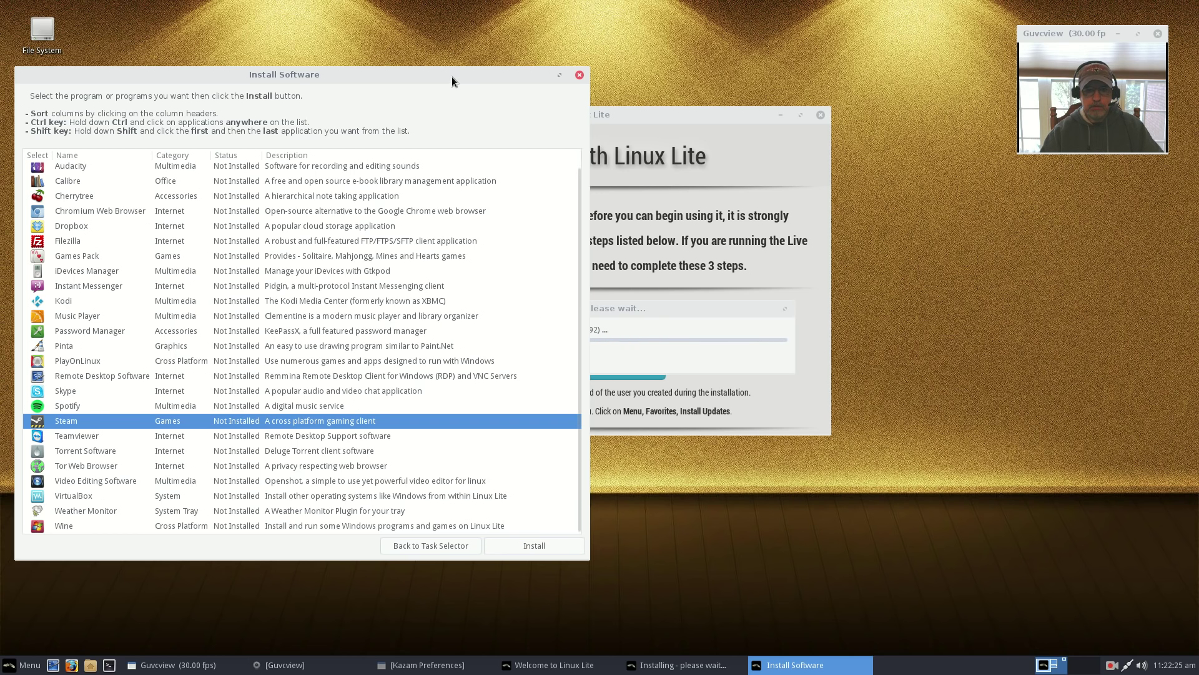
drag(452, 76, 505, 56)
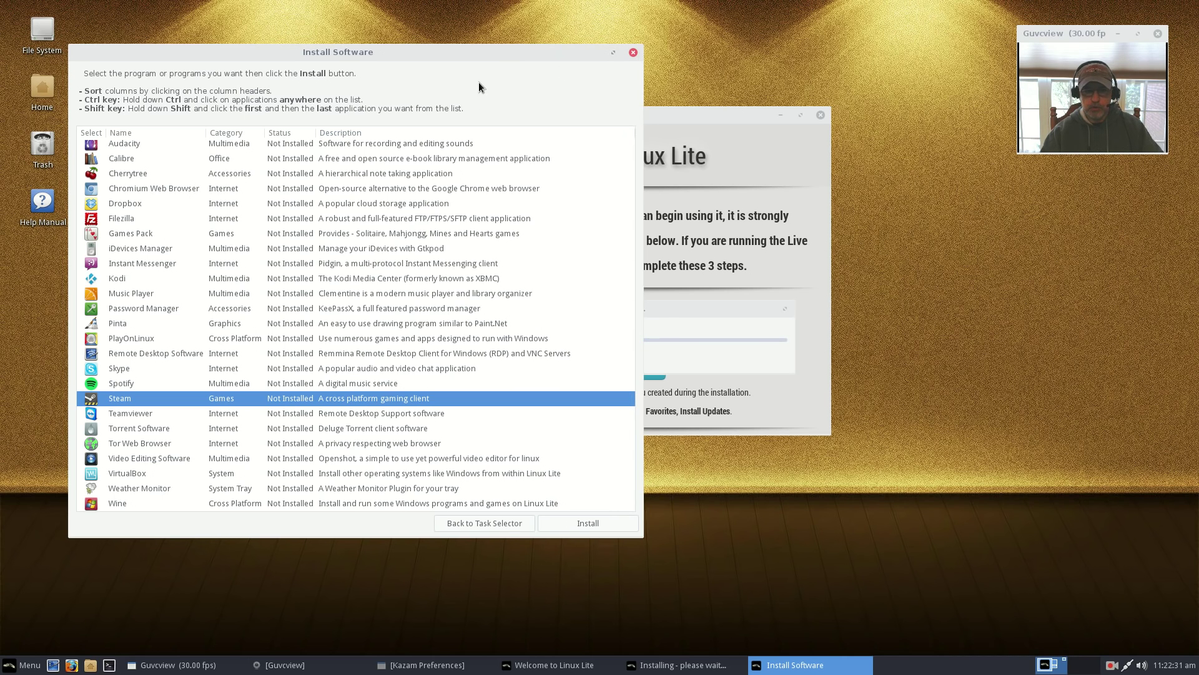
- Close Install Software, launch Lite Tweaks from System, move it left and scroll its tasks
click(633, 54)
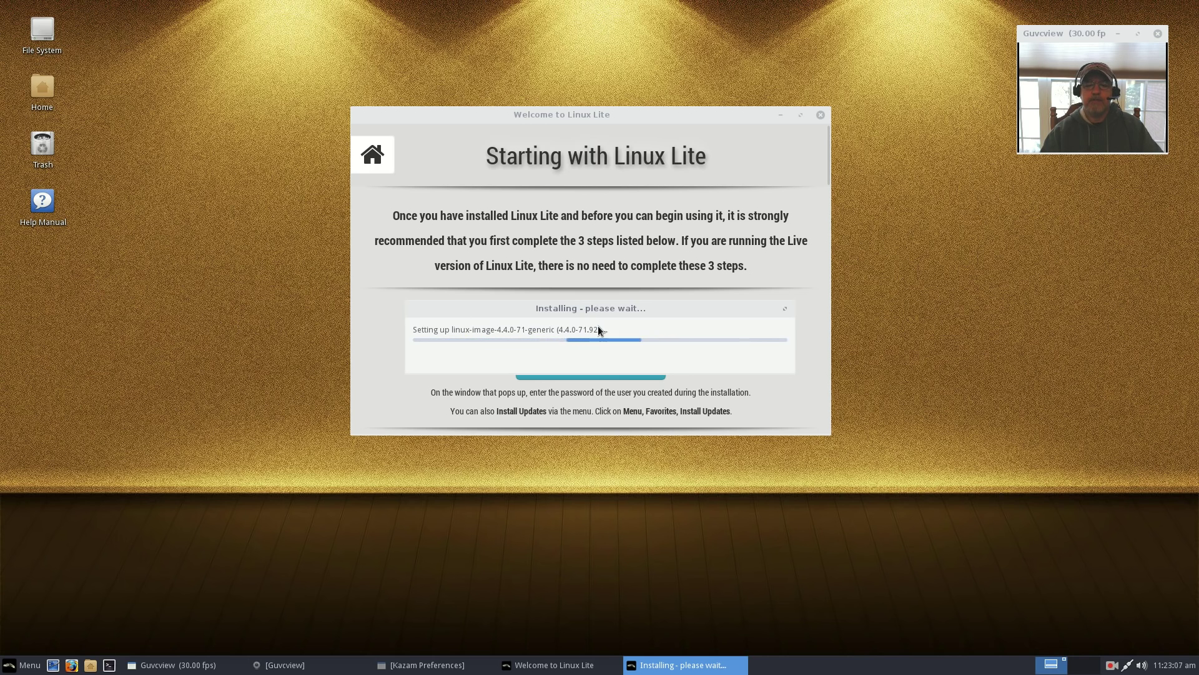
click(17, 667)
click(33, 586)
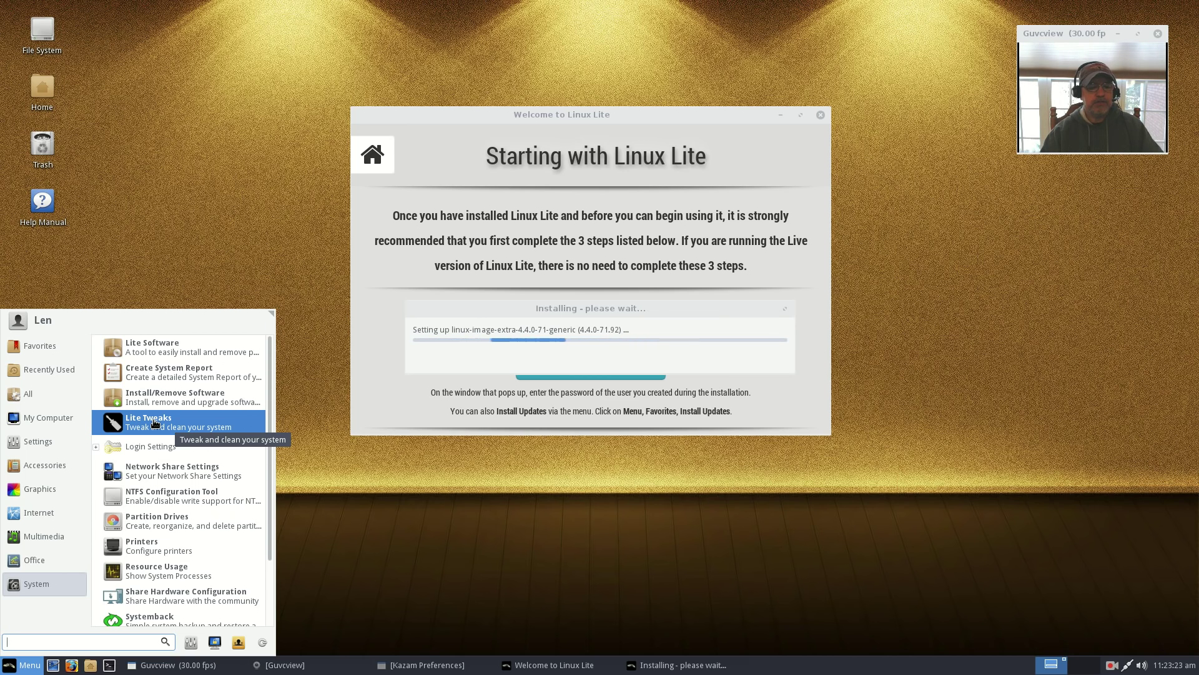
click(155, 423)
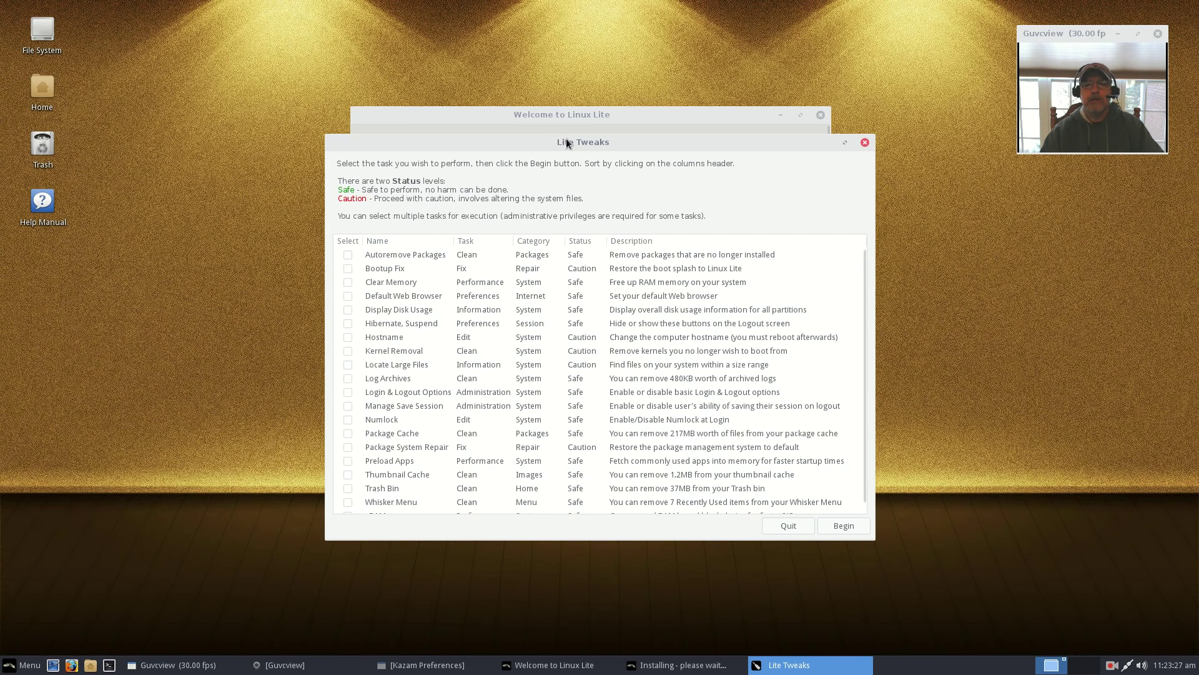
drag(567, 143, 243, 134)
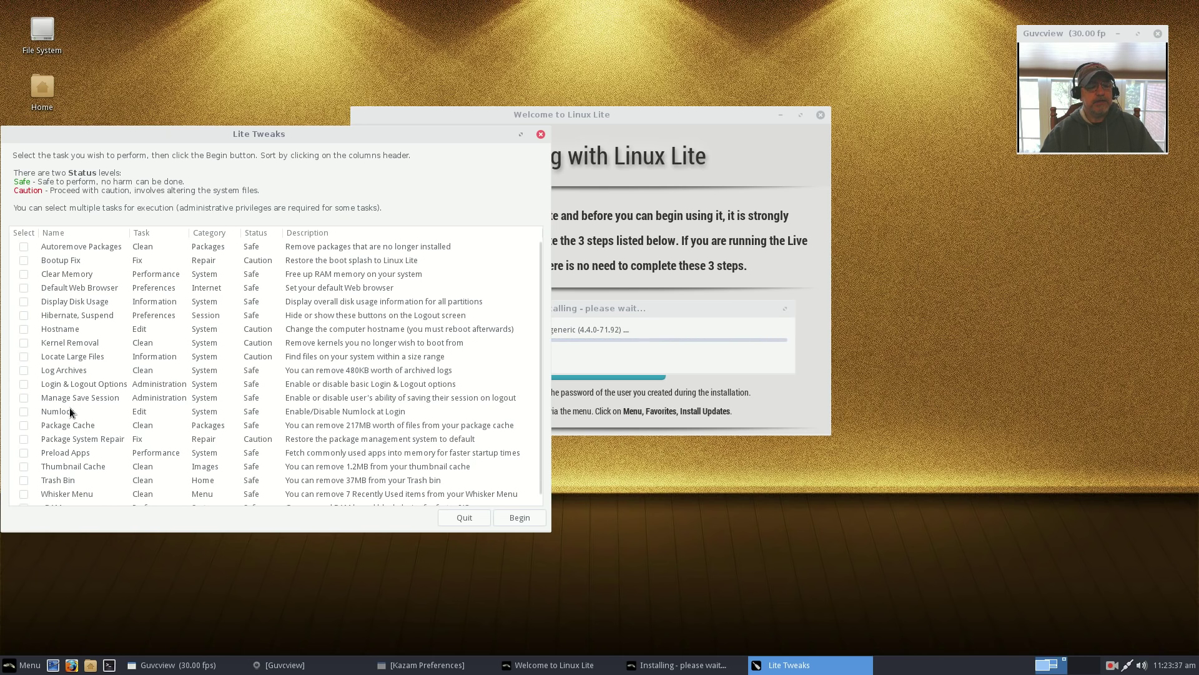
scroll(80, 372, down, 1)
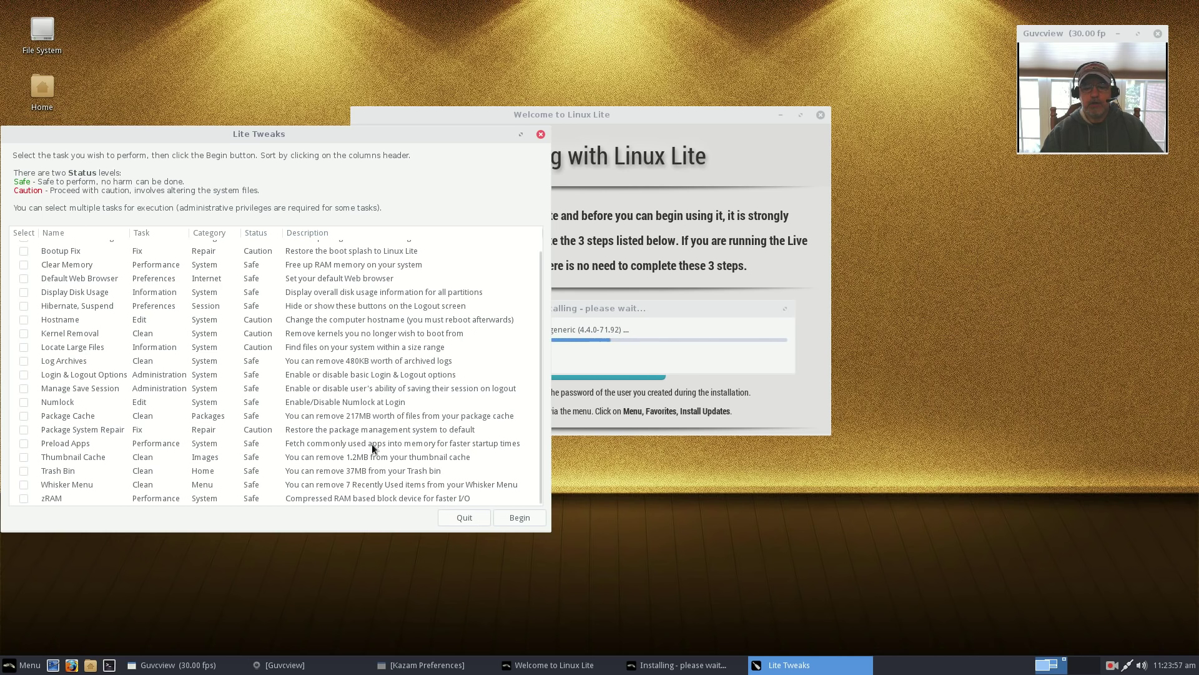
- Quit Lite Tweaks and search Google for 'distrowatch' in Firefox
click(471, 519)
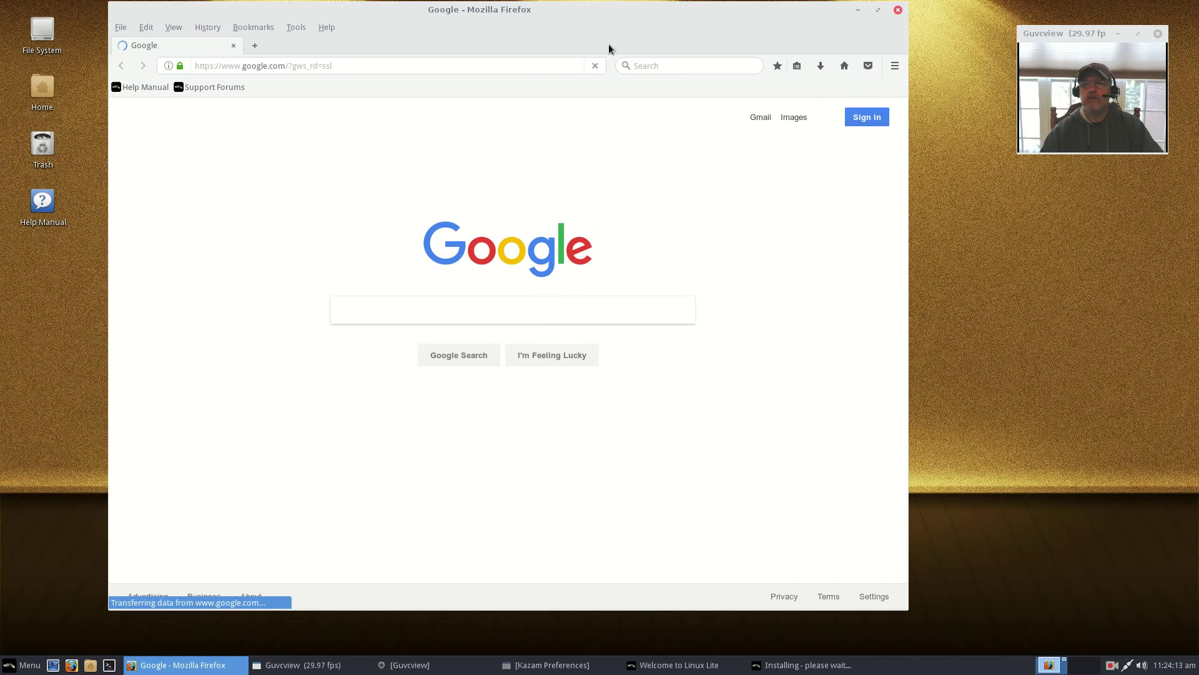
drag(599, 8, 656, 29)
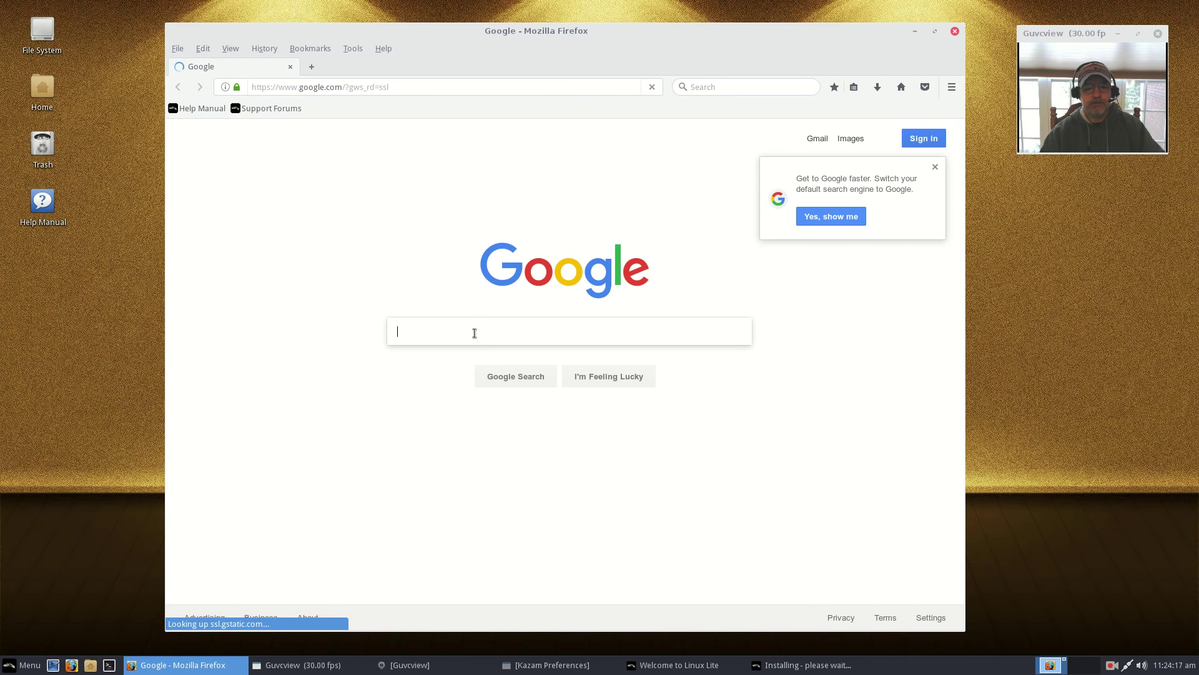
text(distrow)
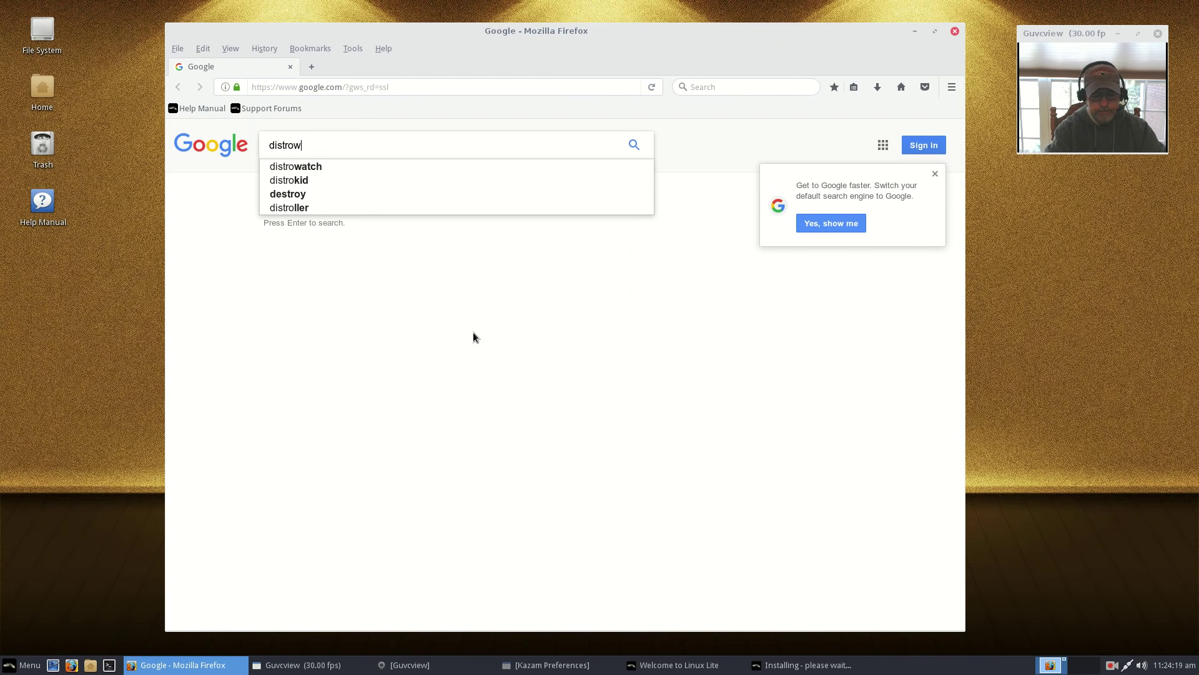
text(atch)
key(Return)
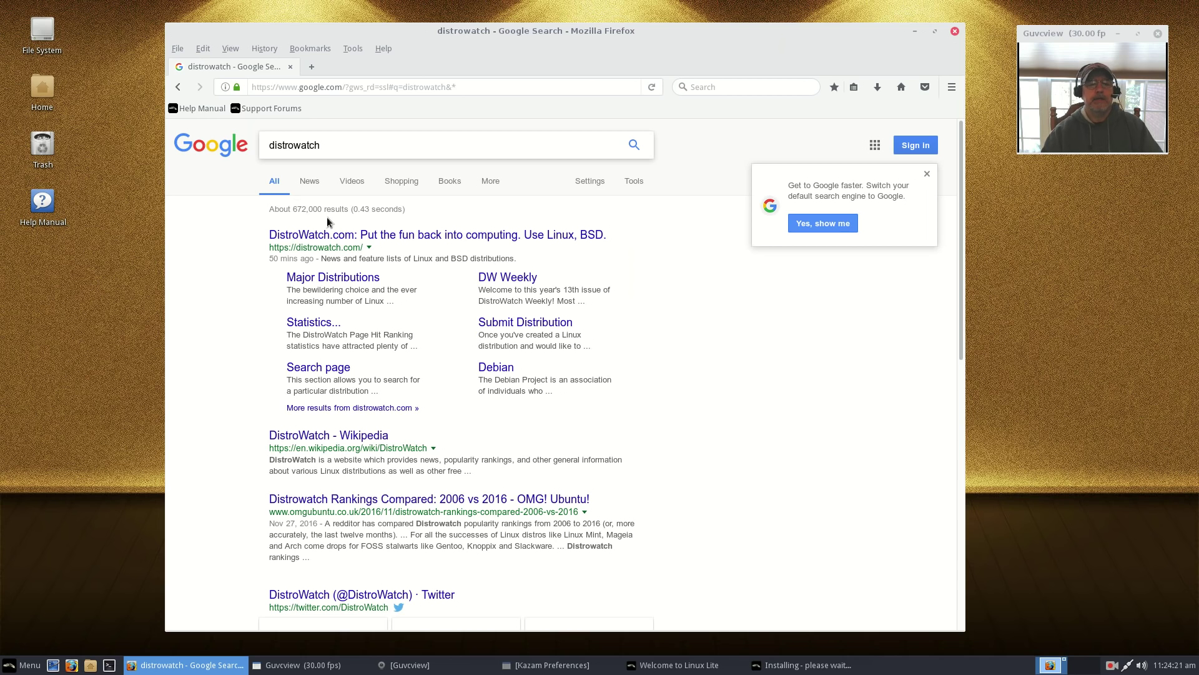
- Open the DistroWatch.com result and scroll its home page past the Linux Lite 3.4 news
click(340, 240)
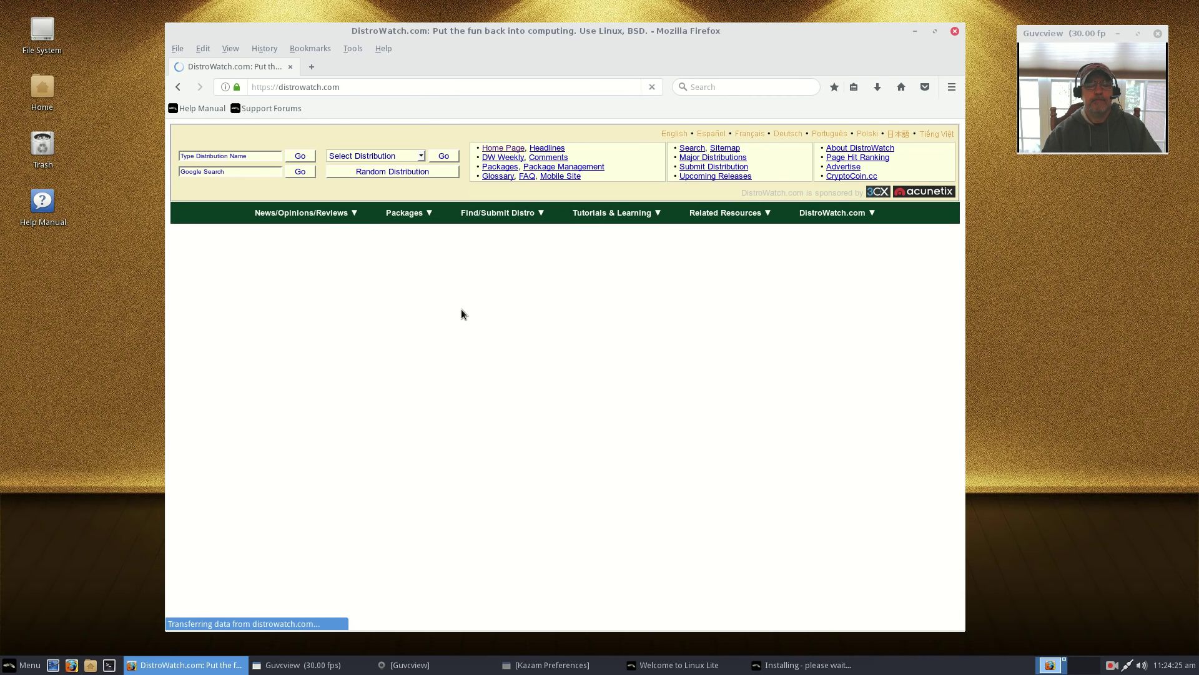
scroll(630, 298, down, 3)
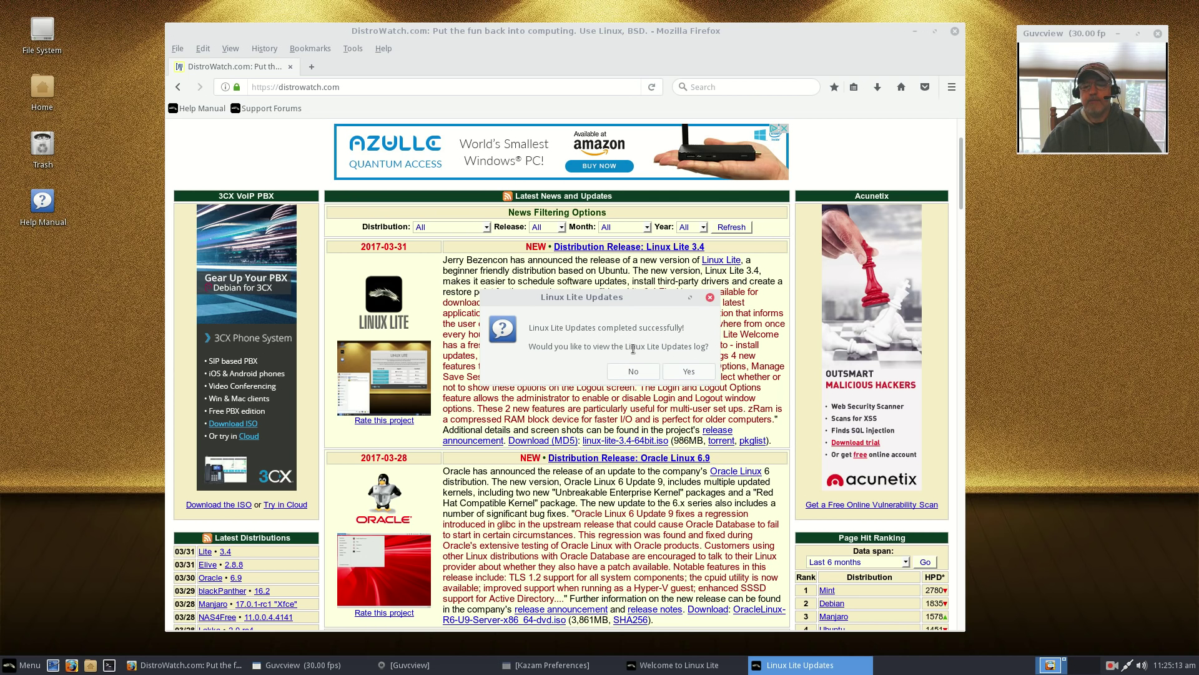
- Decline viewing the Linux Lite Updates log when the update finishes
click(639, 371)
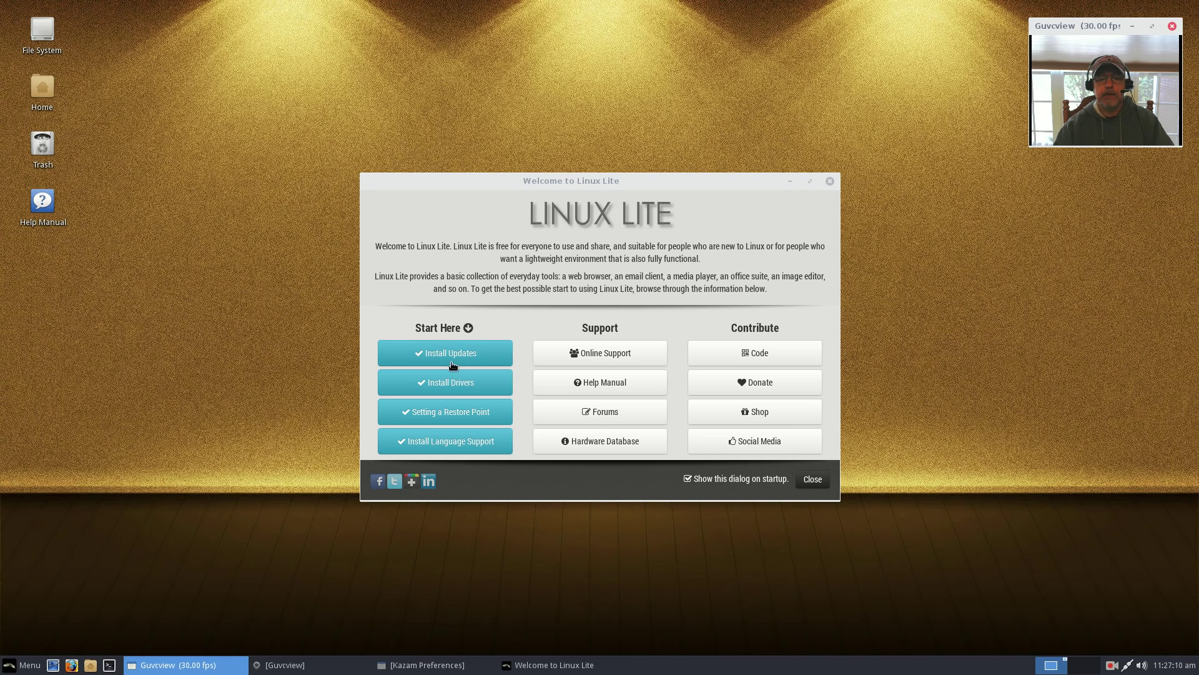
- Open the hardware driver check from Starting with Linux Lite and enlarge the drivers window
click(443, 381)
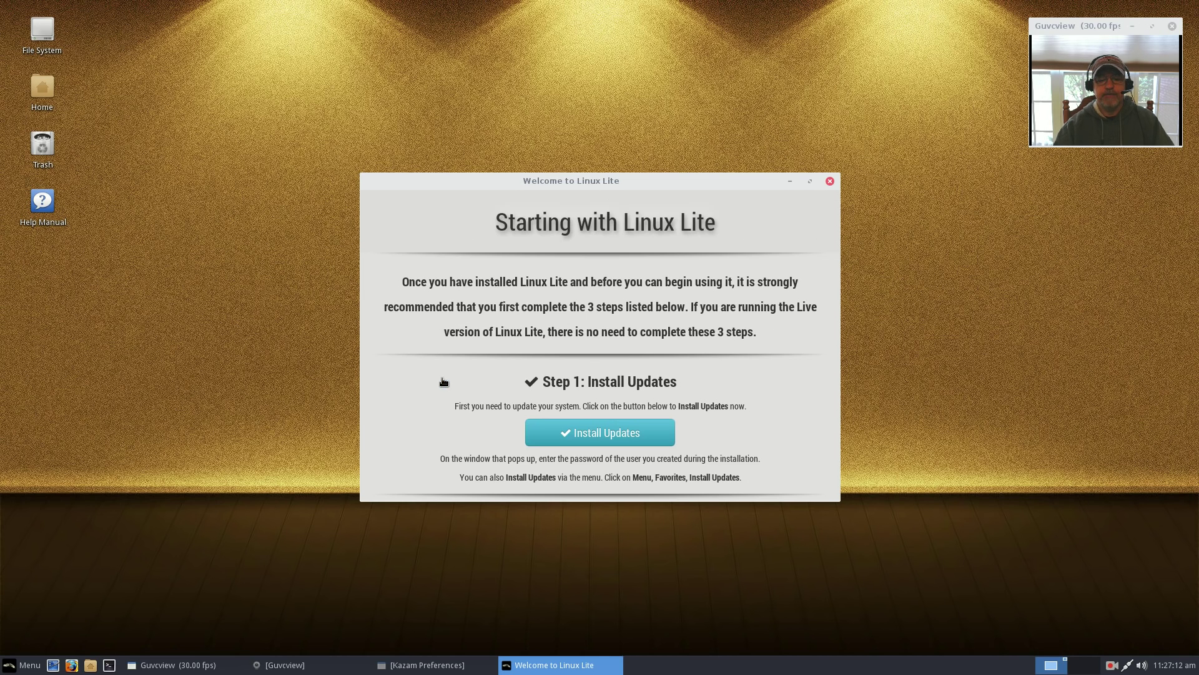
scroll(631, 333, down, 3)
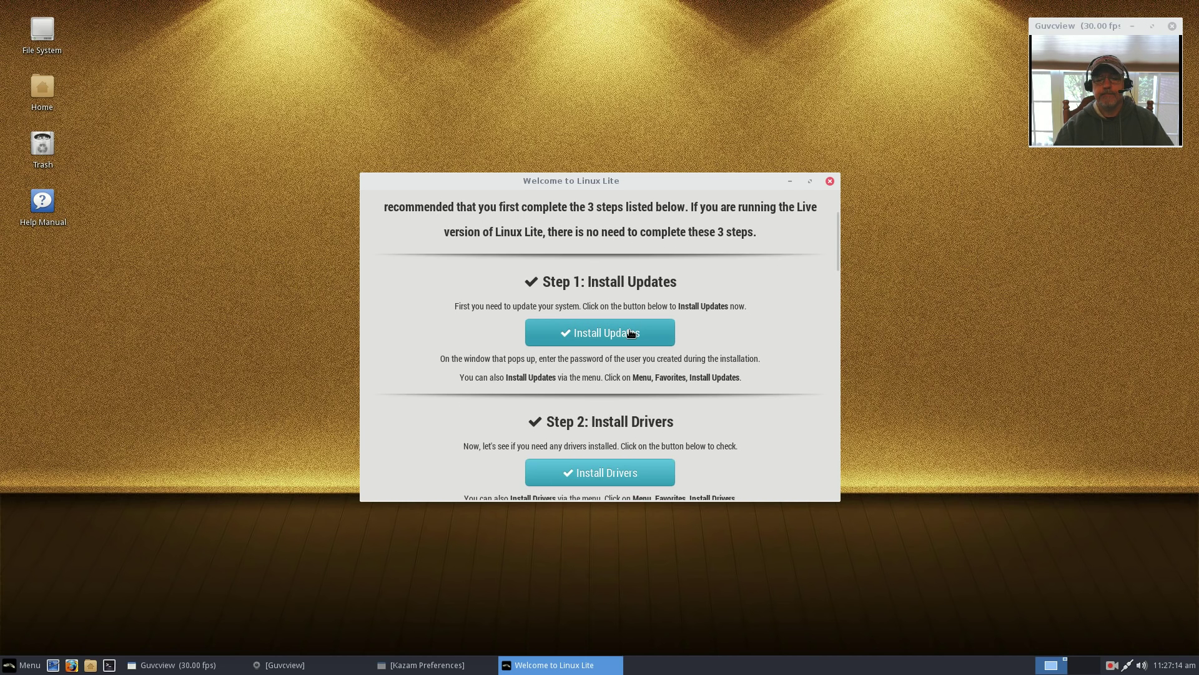
scroll(631, 338, down, 3)
click(609, 375)
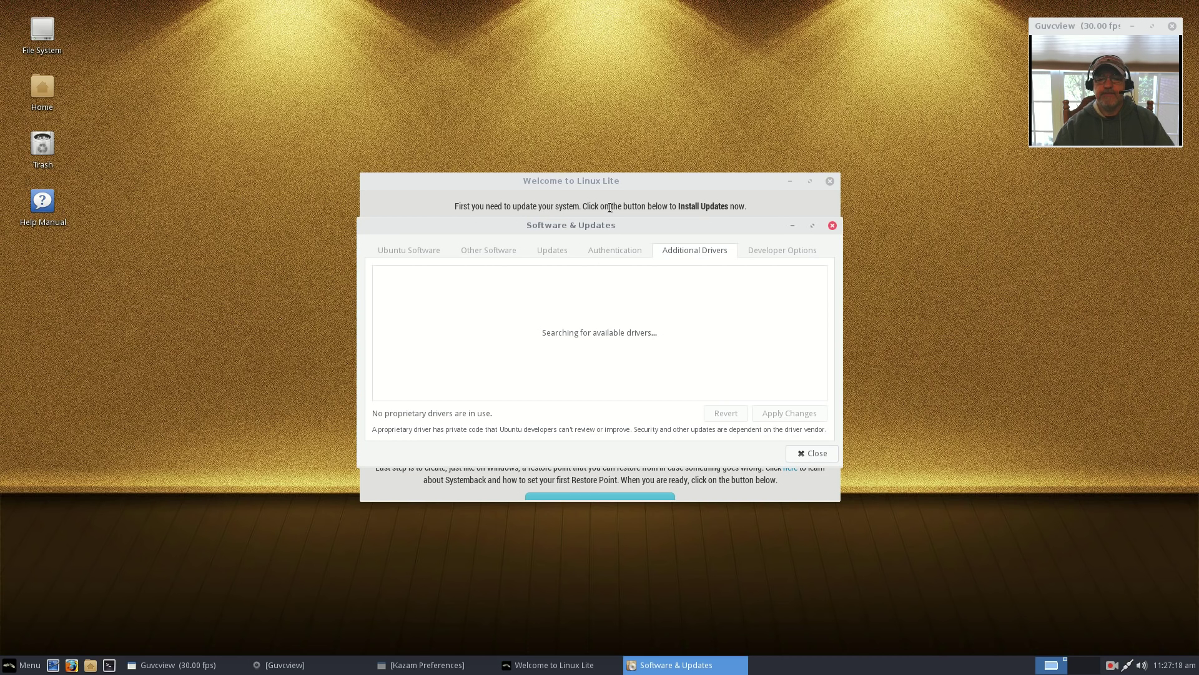
drag(643, 224, 662, 297)
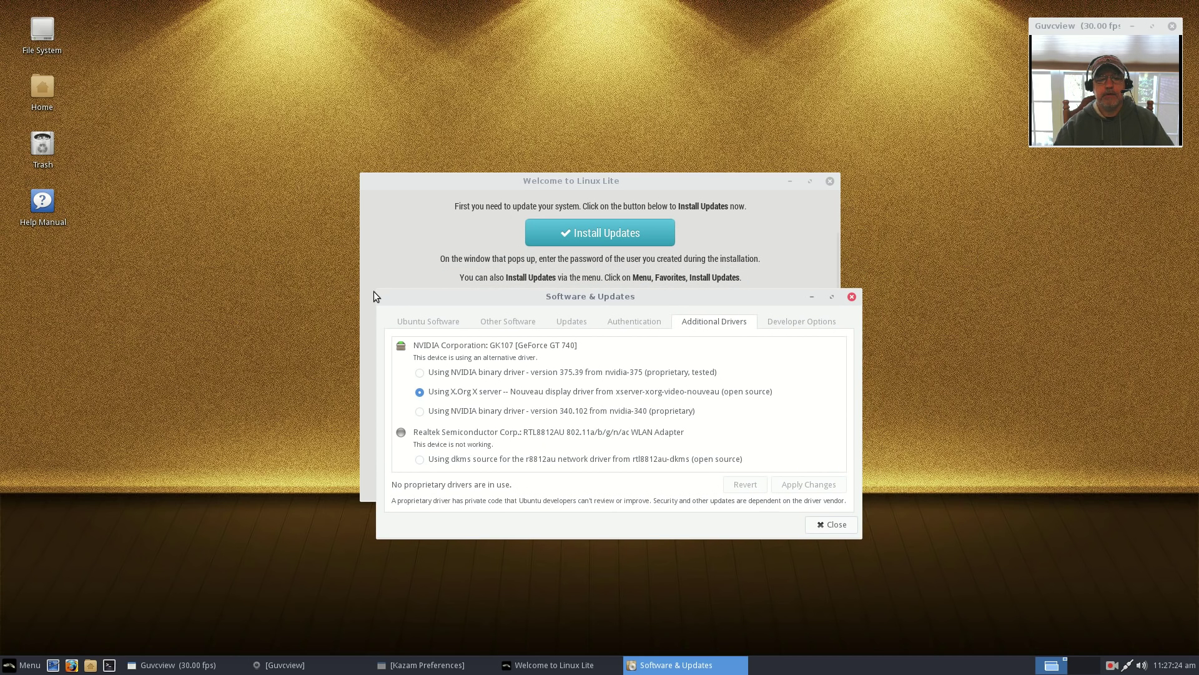
drag(375, 290, 331, 159)
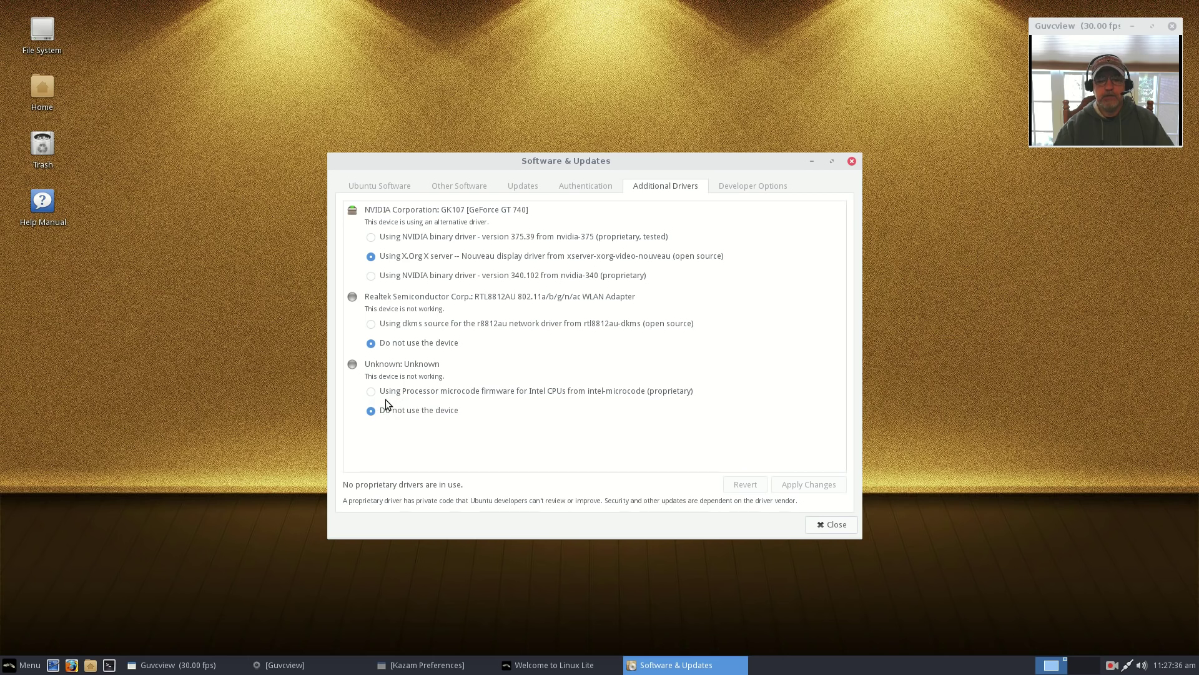
- Select Intel microcode, the Realtek Wi-Fi driver and NVIDIA 375.39, then apply with the admin password
click(370, 391)
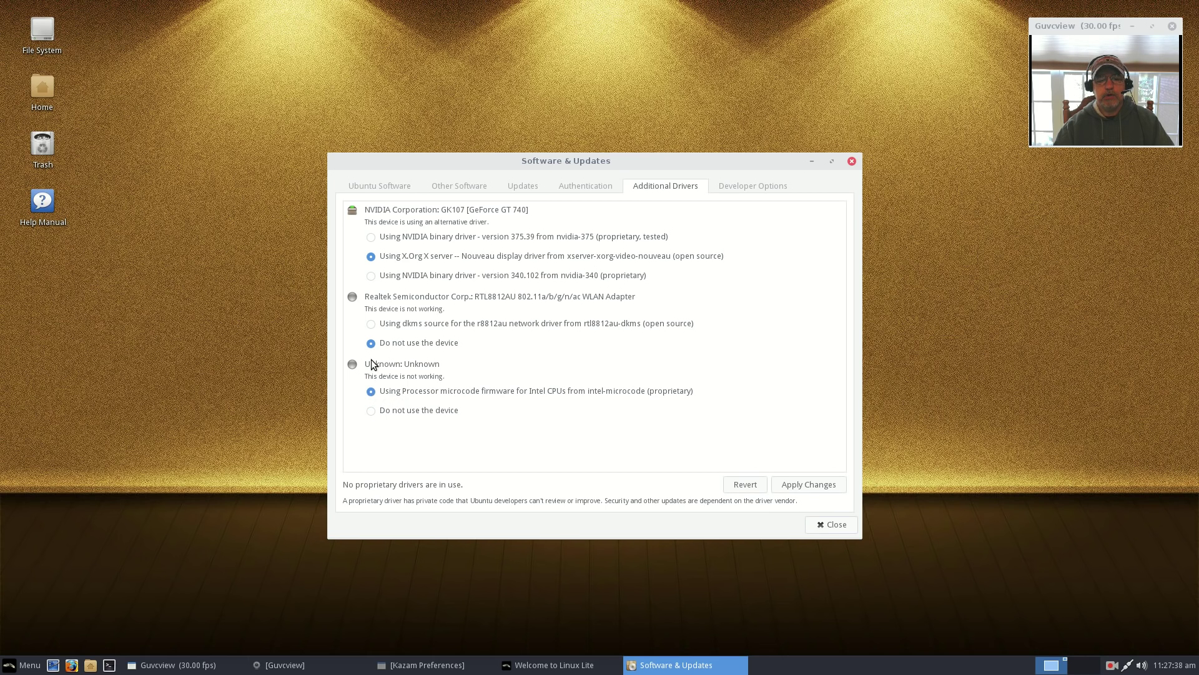
click(371, 324)
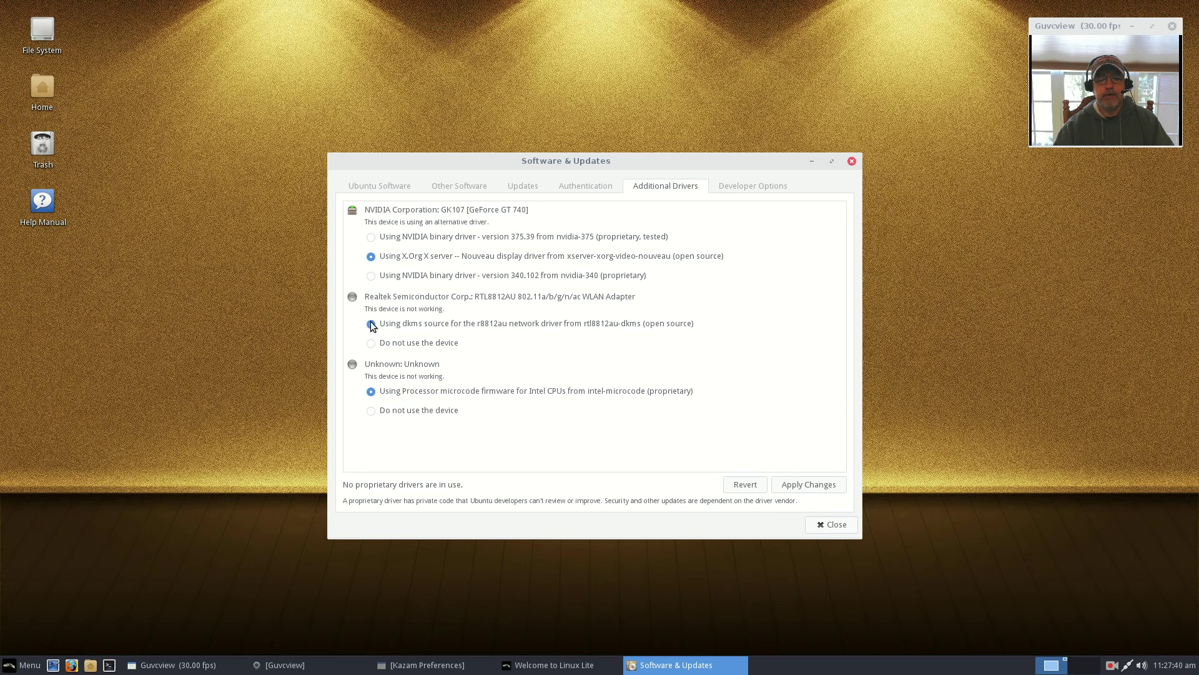
click(371, 237)
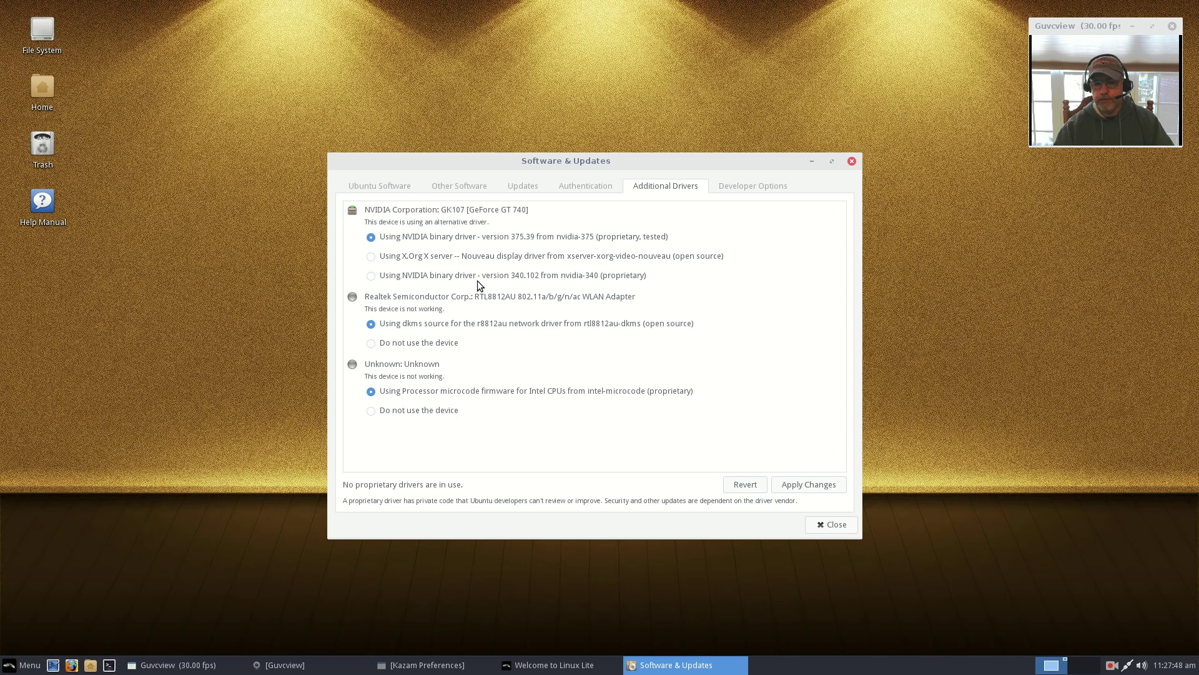
click(811, 484)
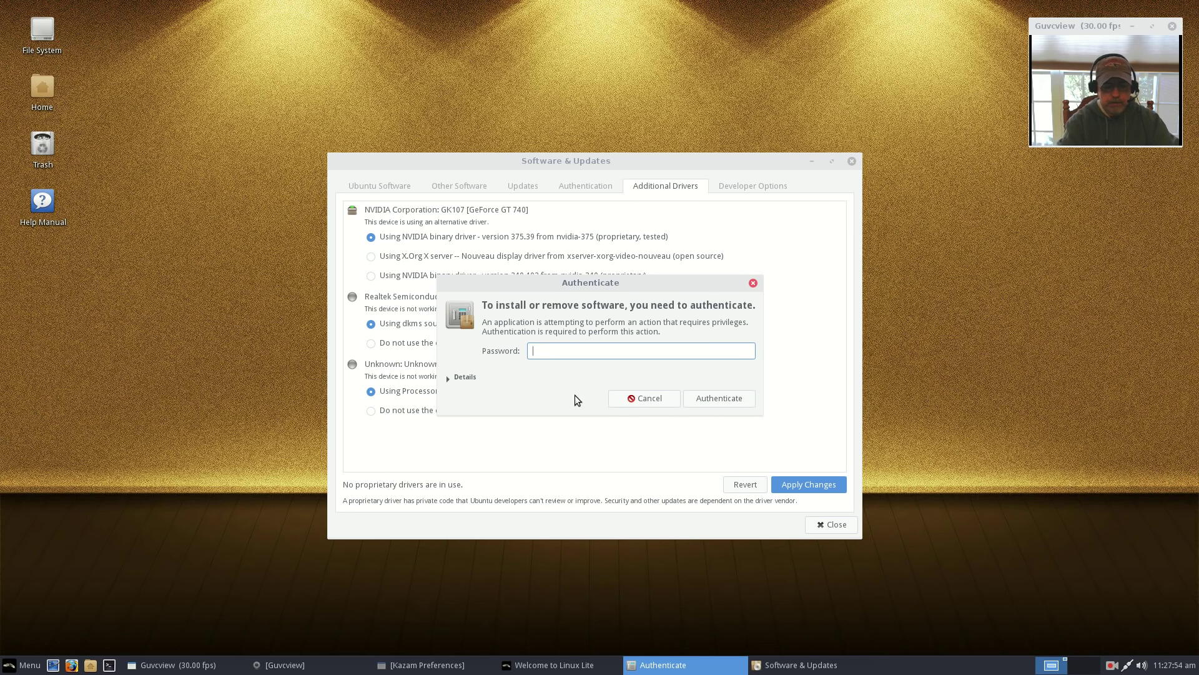
text(****)
key(Return)
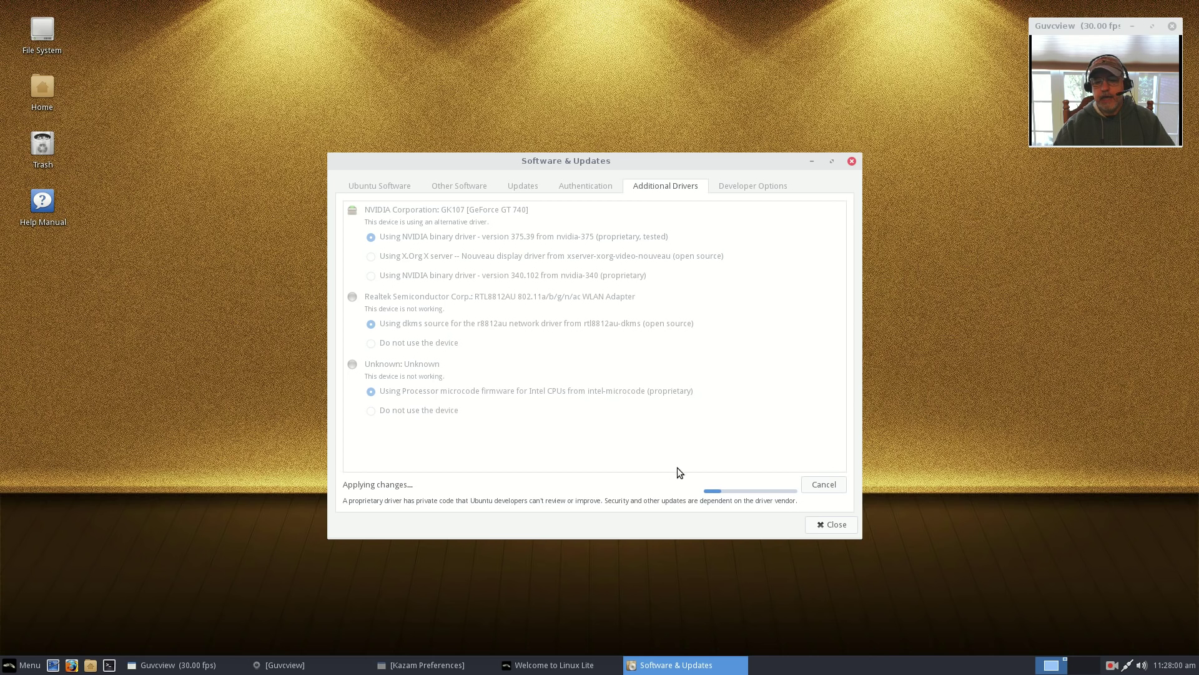
- Move Software & Updates right and the Welcome guide up-left, then scroll to Upgrading
drag(657, 166, 981, 179)
drag(611, 181, 338, 114)
scroll(307, 277, down, 5)
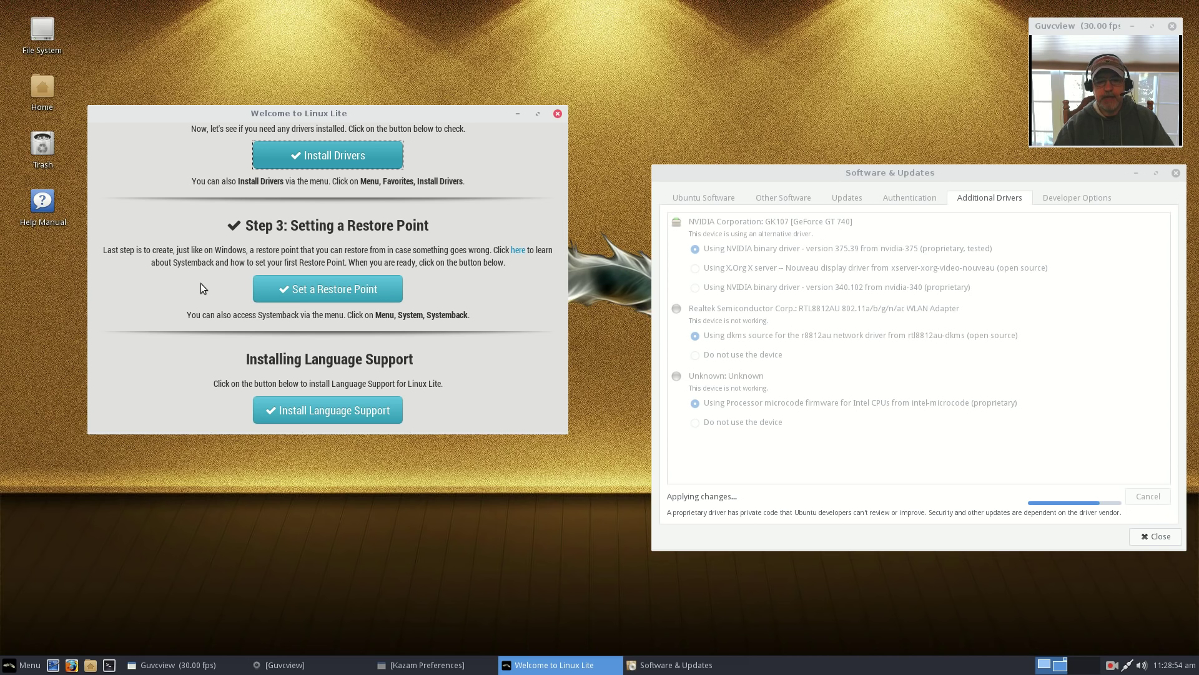
scroll(201, 400, down, 5)
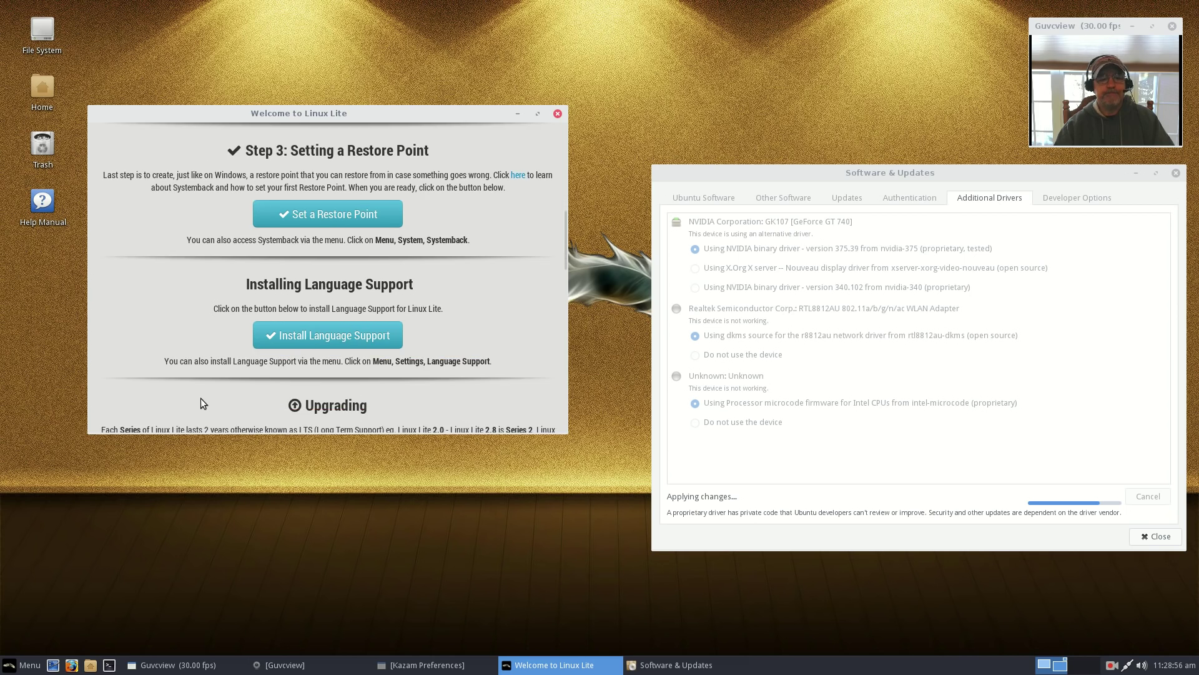
scroll(200, 400, down, 2)
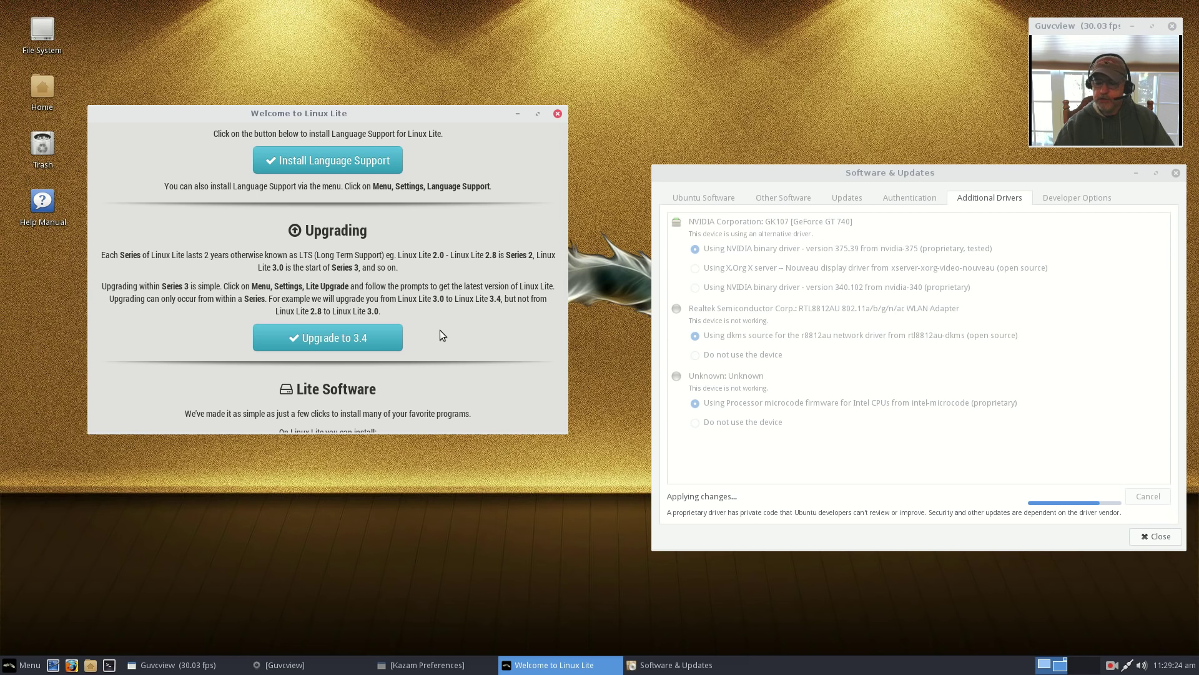
- Scroll the Welcome guide past Lite Software to Hardware Recommendations and the TIP box
scroll(440, 335, down, 8)
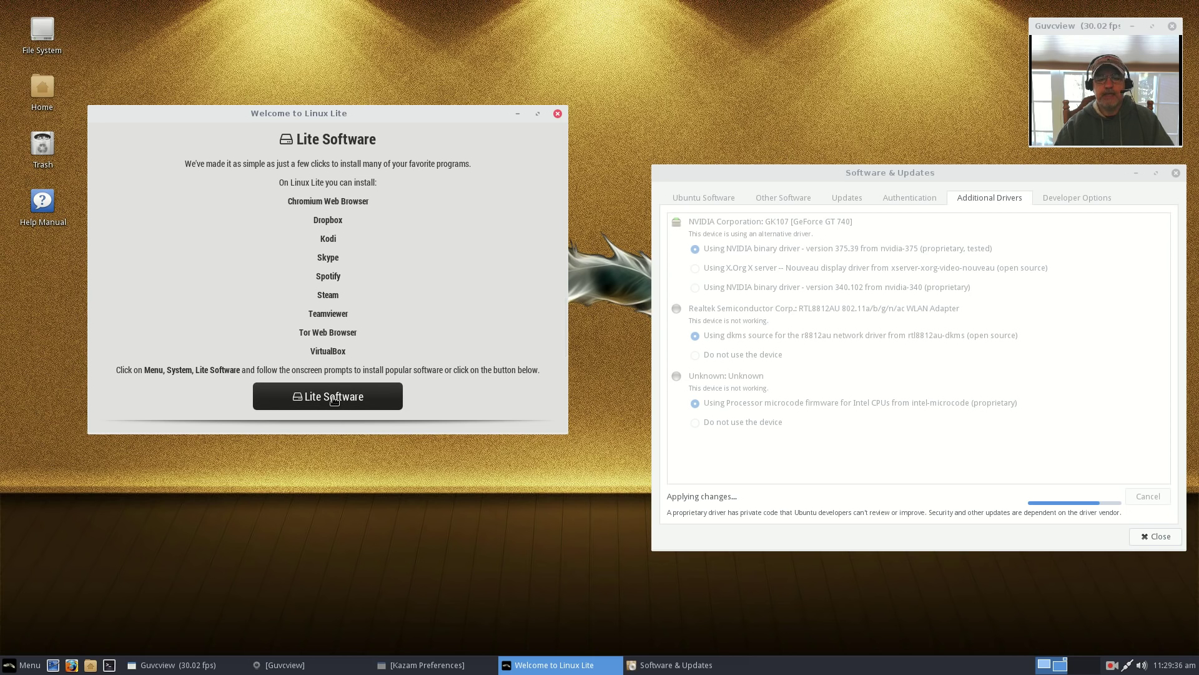
scroll(378, 280, down, 5)
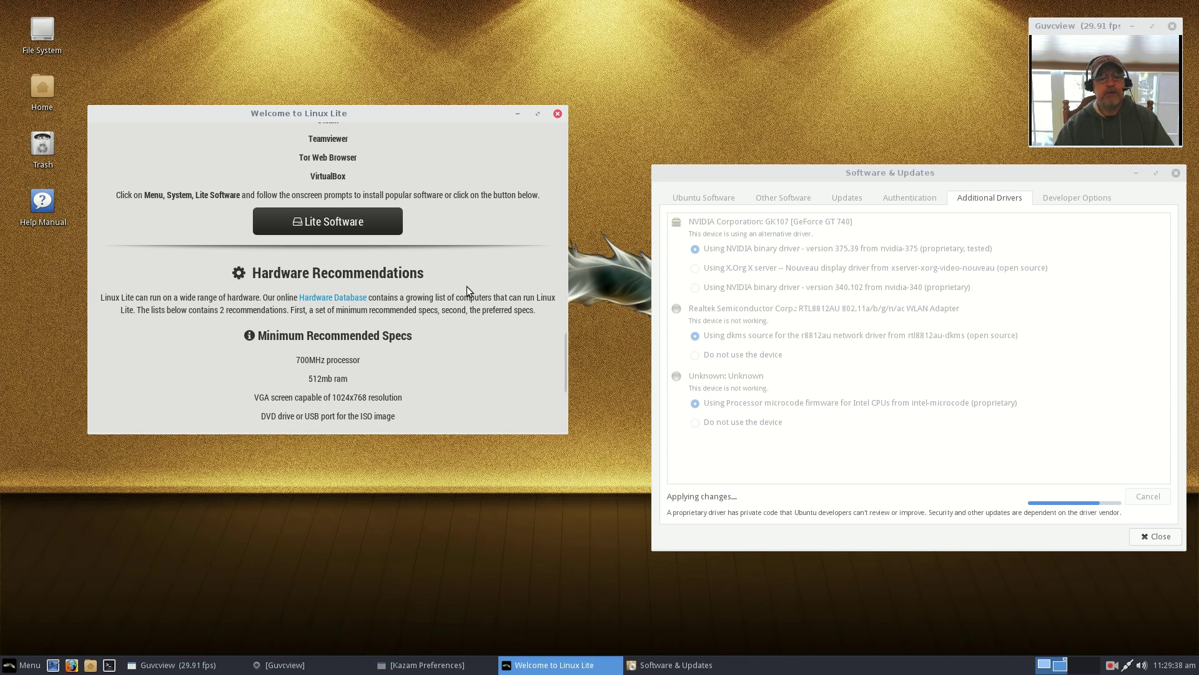
scroll(469, 297, down, 2)
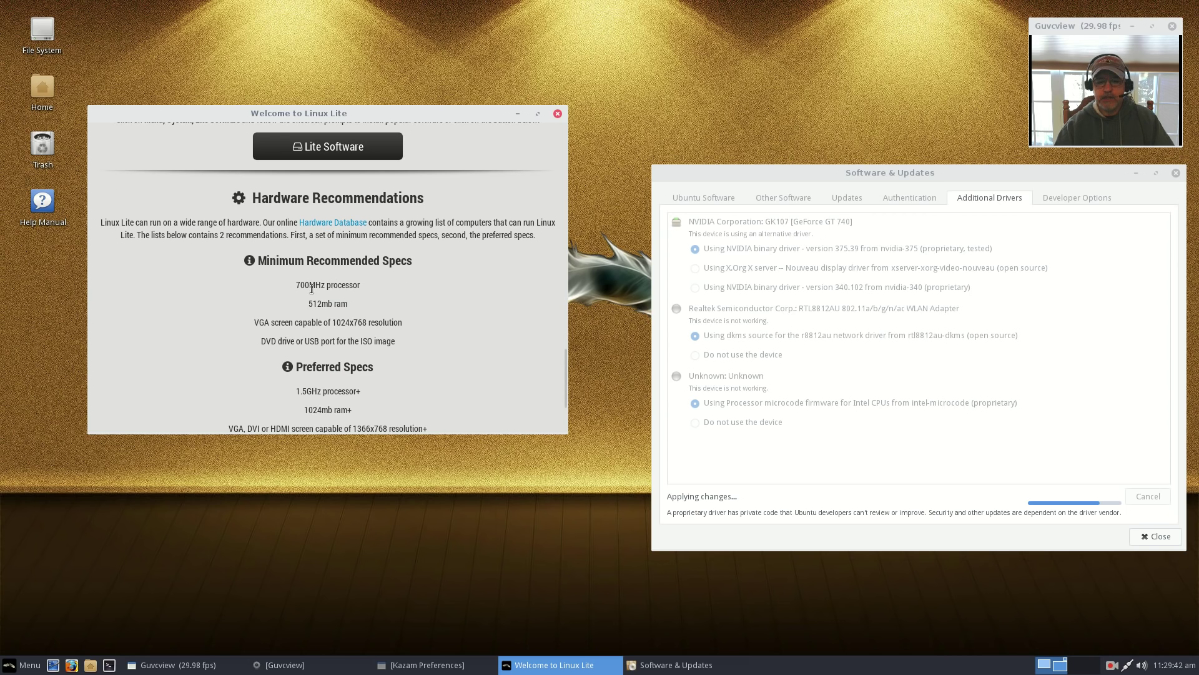
scroll(444, 325, down, 2)
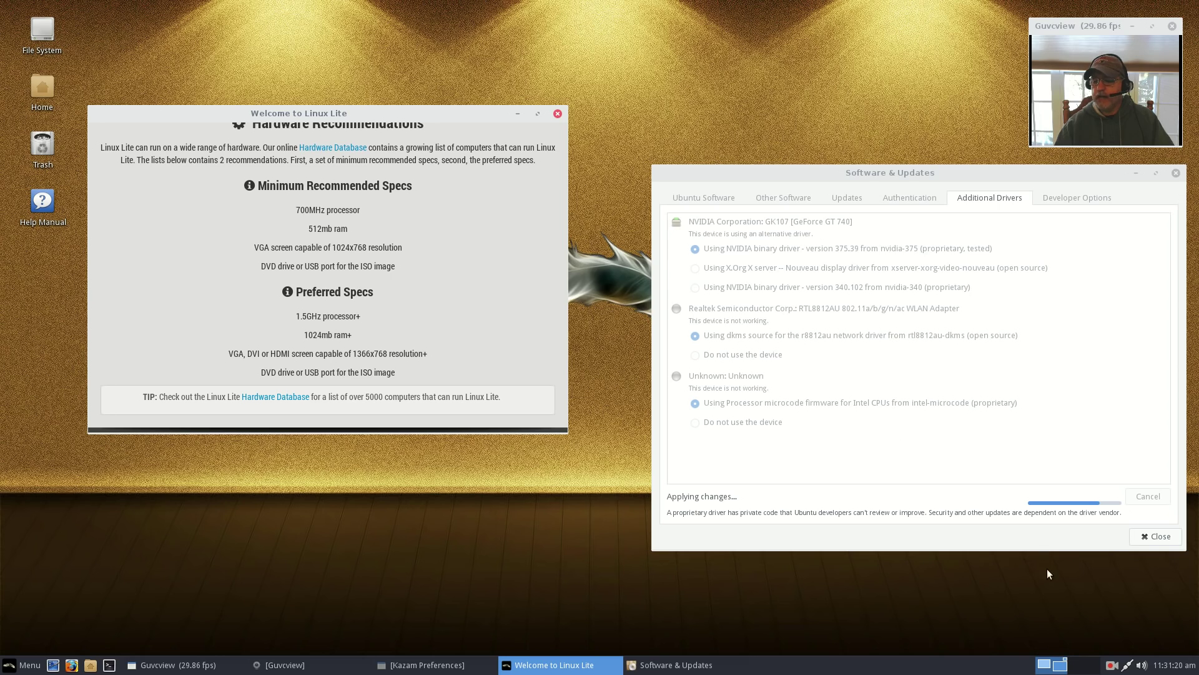
- Launch NVIDIA X Server Settings via an 'nv' search, confirm driver 375.39 on the GeForce GT 740, then quit it
right_click(1112, 665)
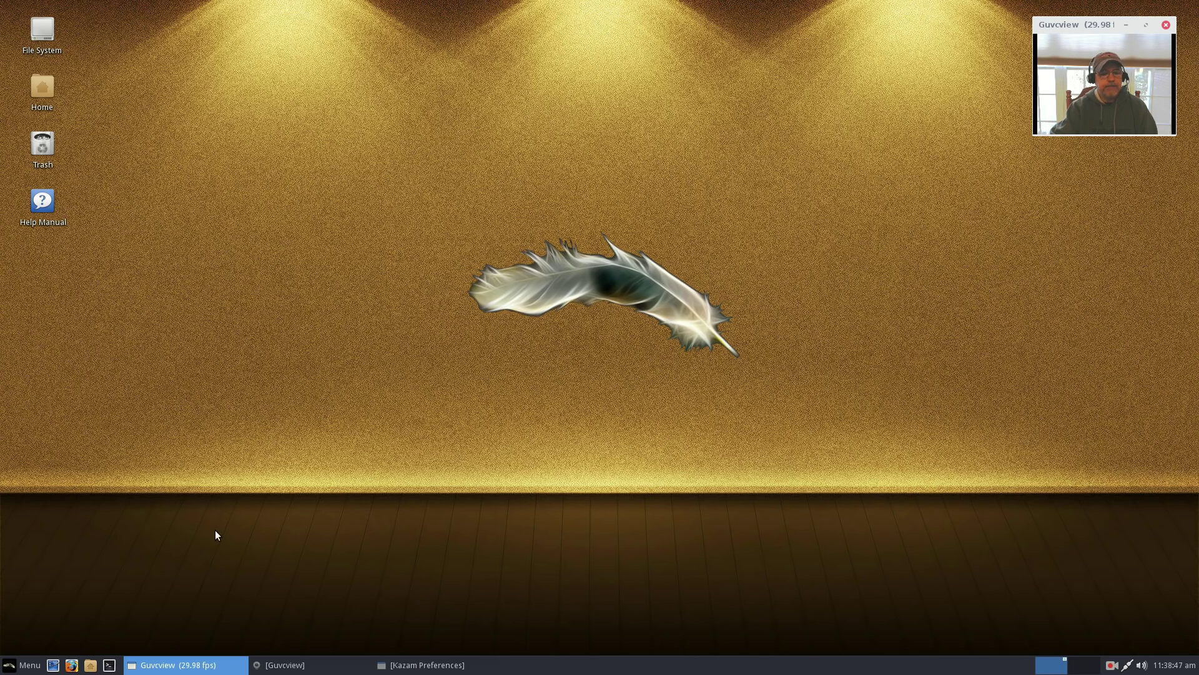
click(24, 666)
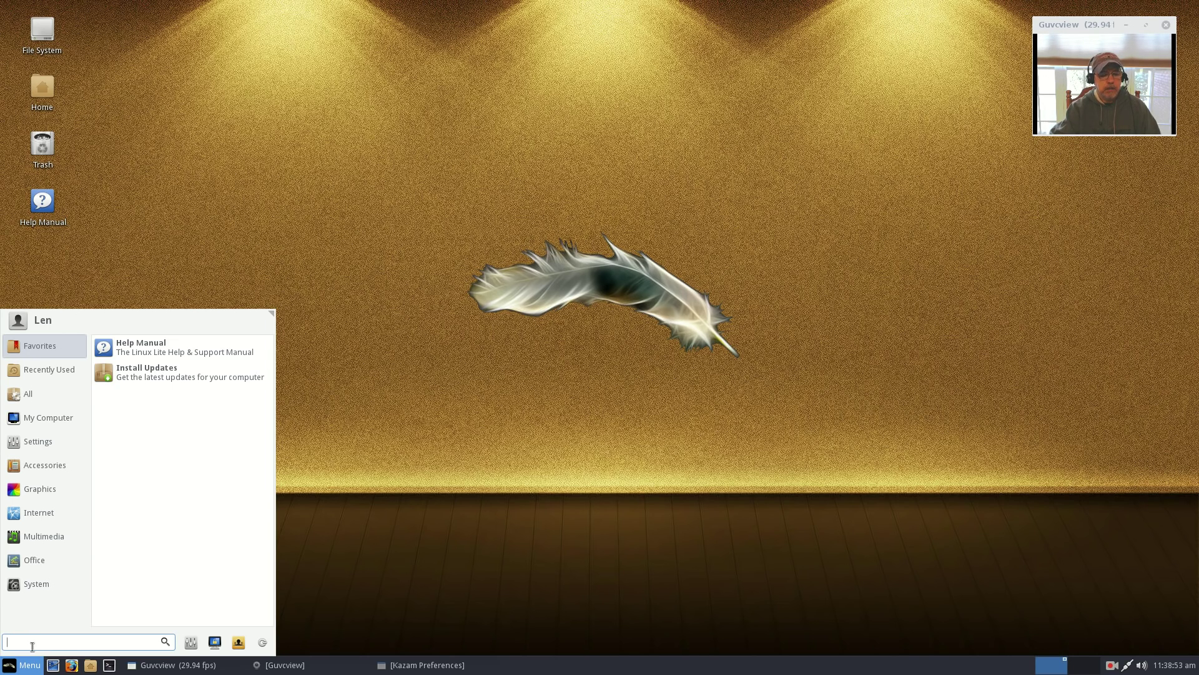
text(nv)
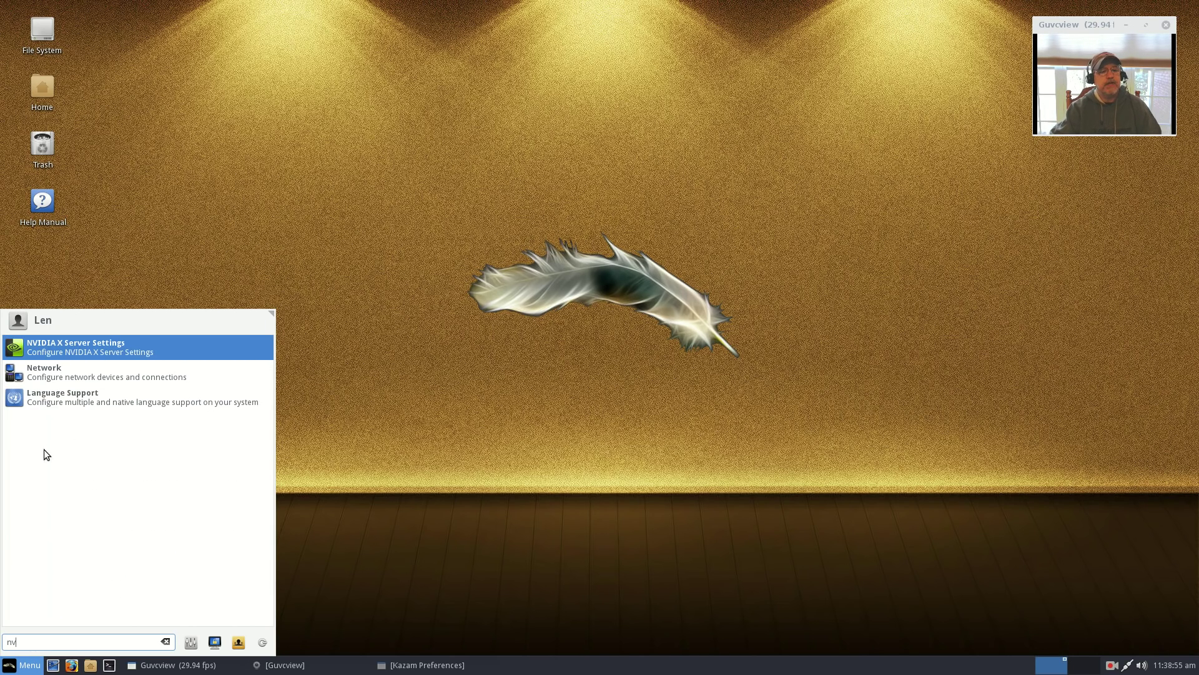
click(99, 349)
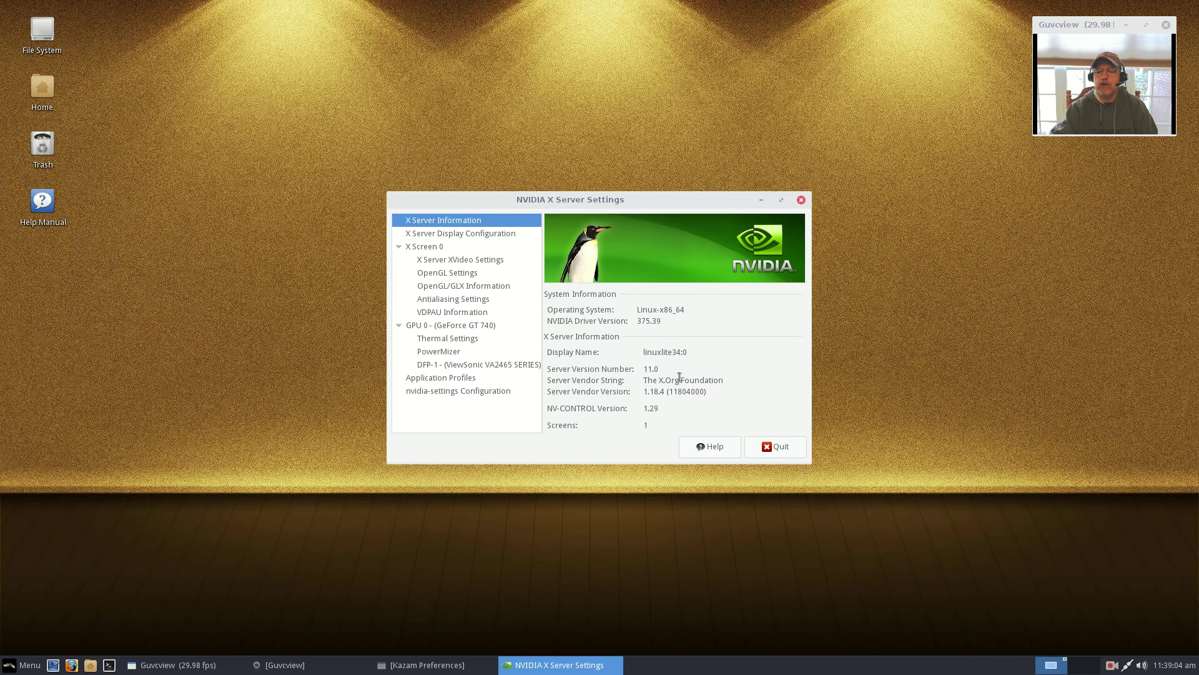
click(781, 452)
click(653, 373)
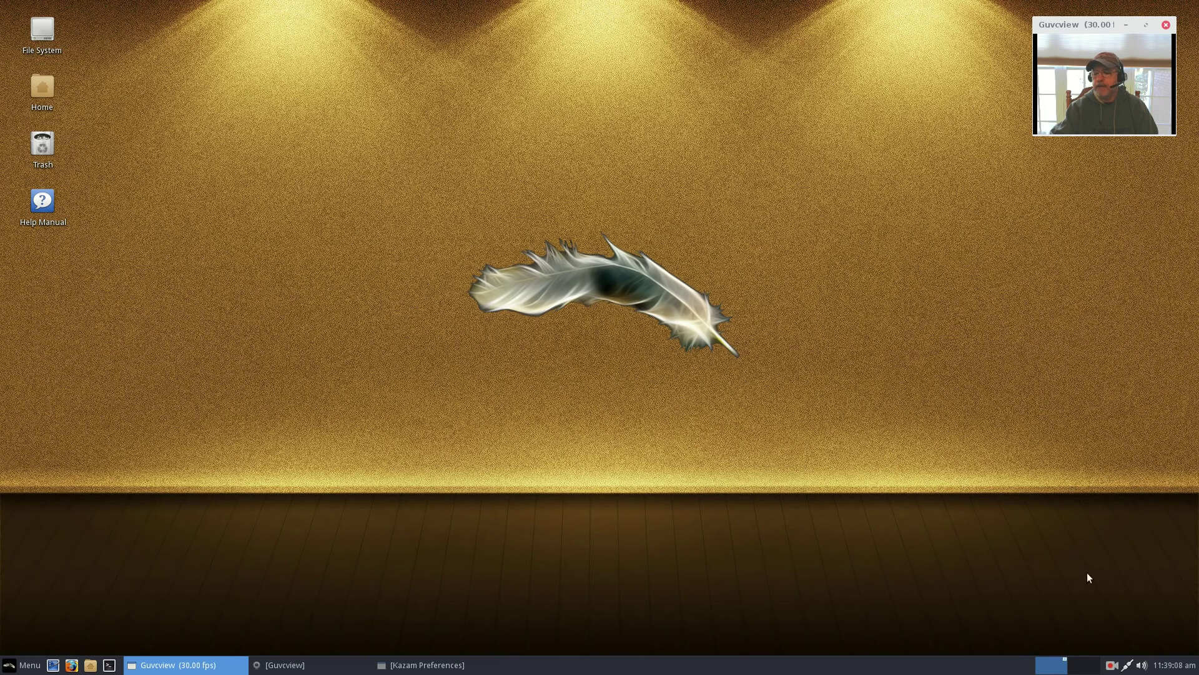
click(1127, 666)
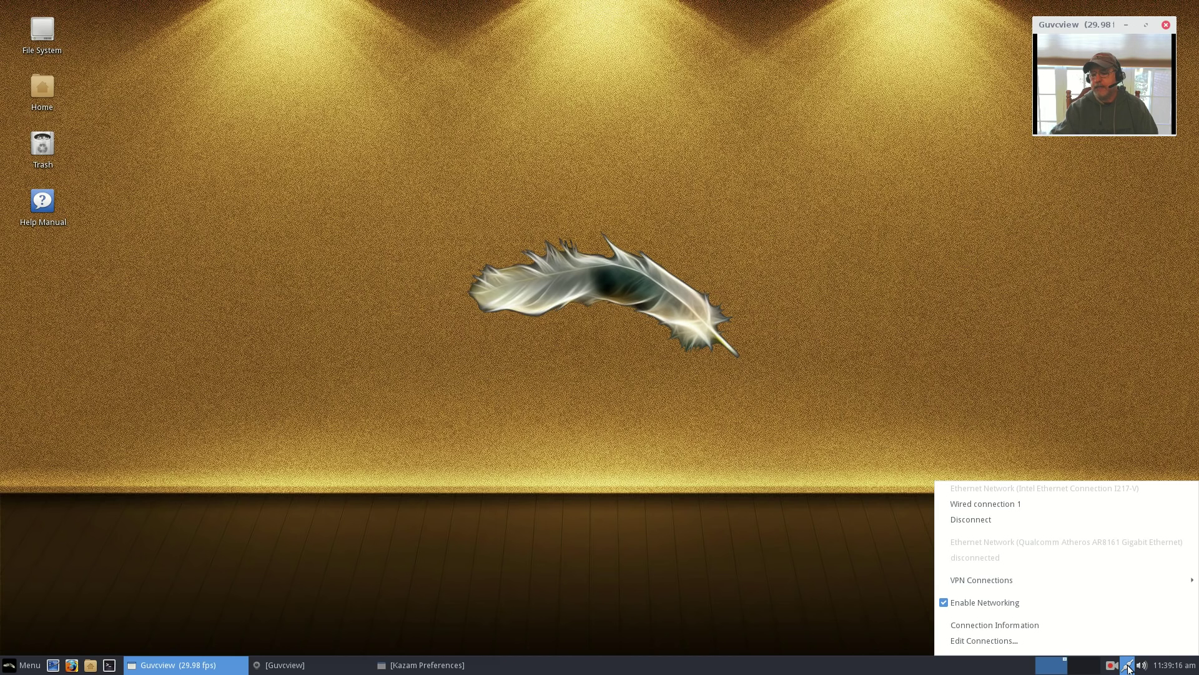
click(750, 467)
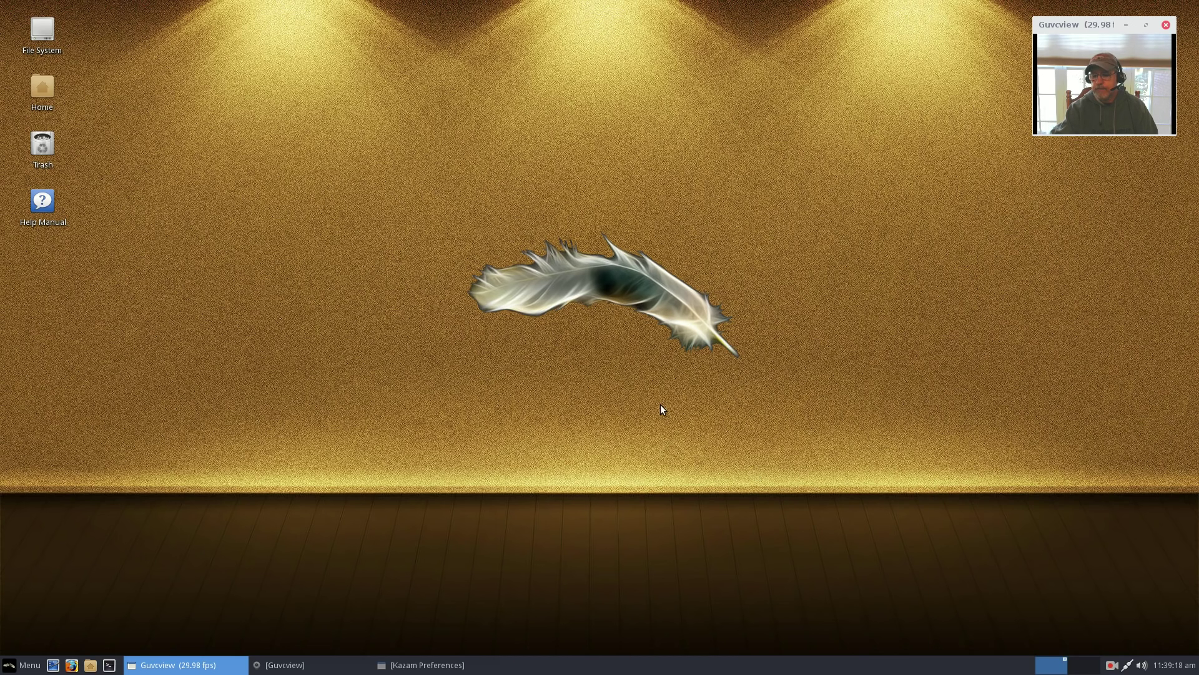
- Join the Mac_5GEXT Wi-Fi network by entering its password
click(1128, 666)
scroll(1093, 613, down, 5)
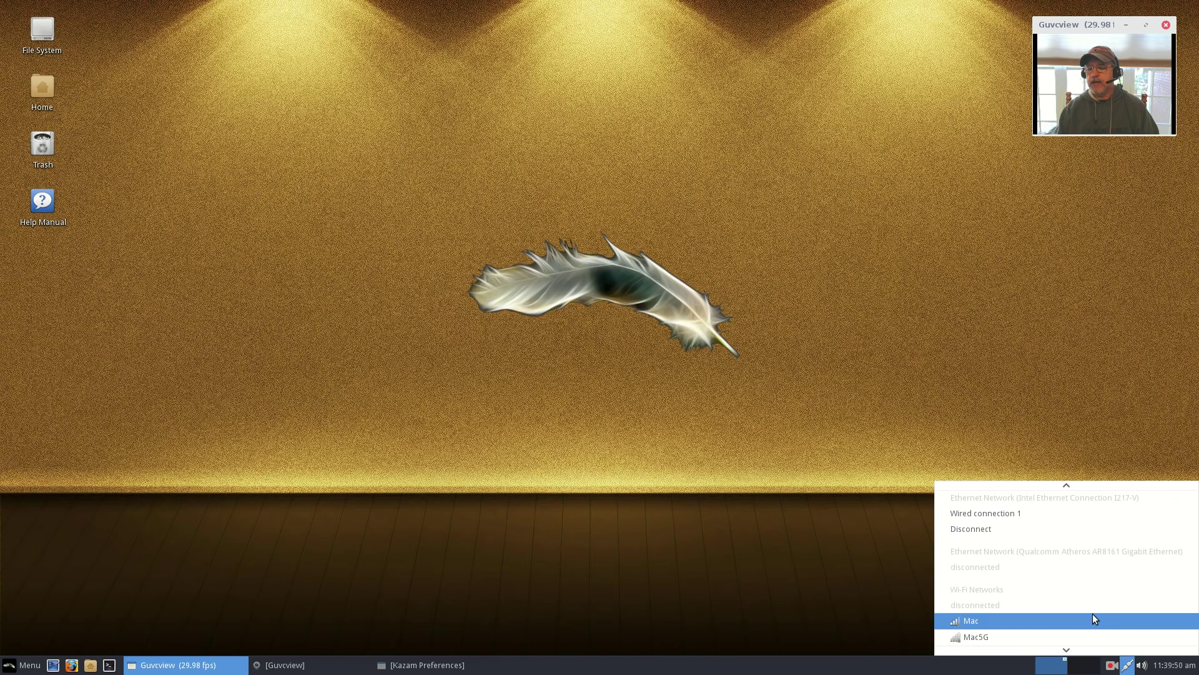
scroll(1021, 600, up, 1)
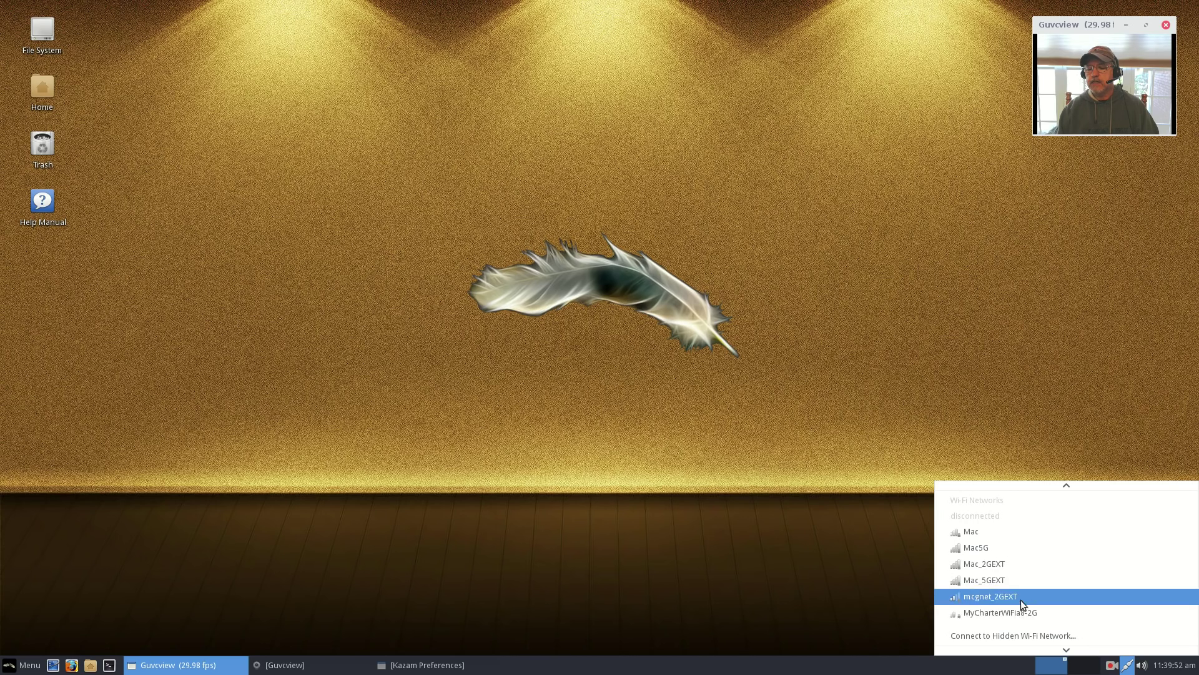
click(989, 595)
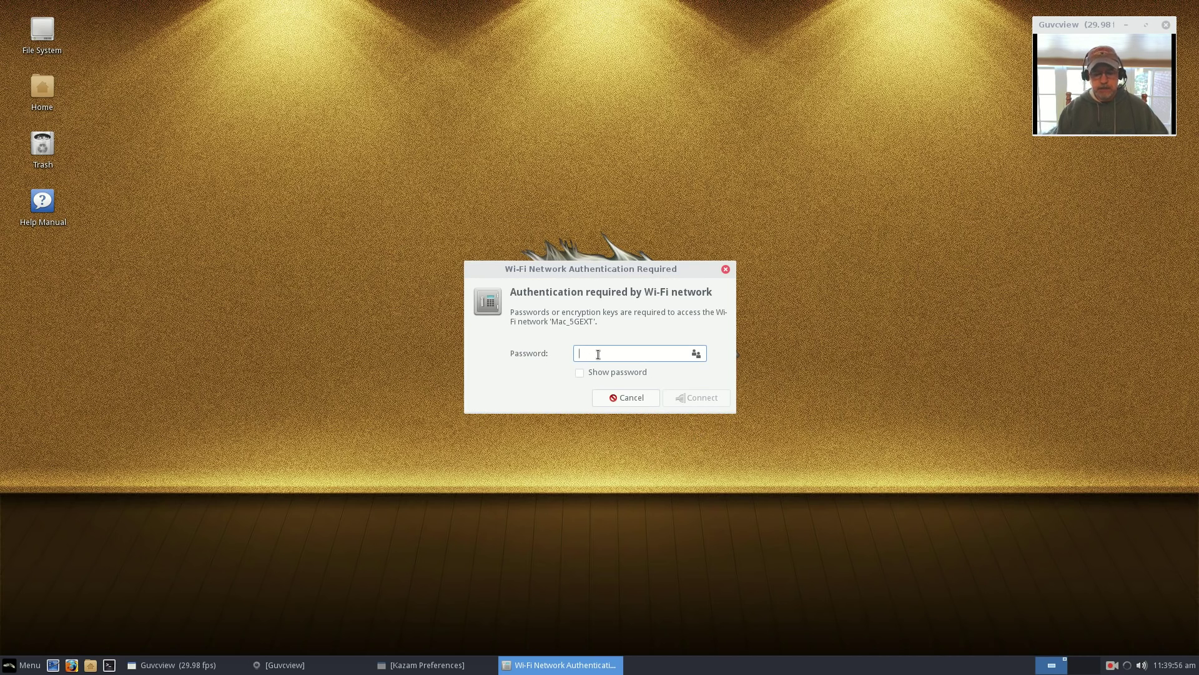
text(••••••••)
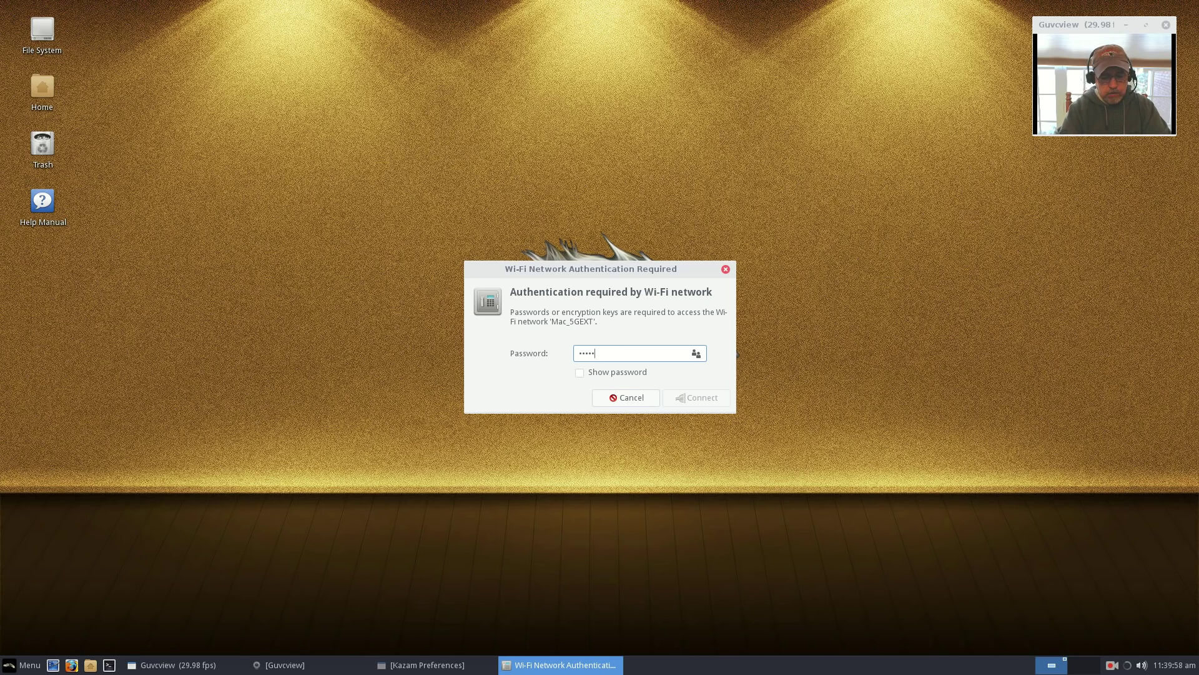
key(Return)
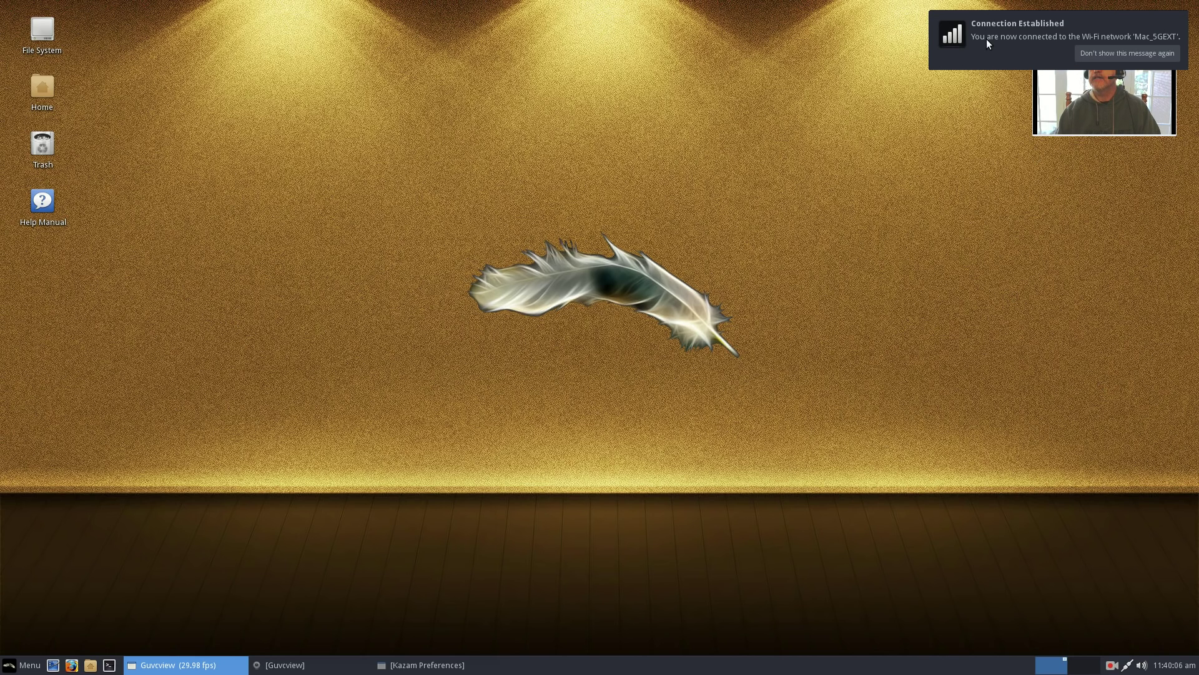
- Recheck the Wi-Fi network list to confirm the connection, then close it
click(1128, 664)
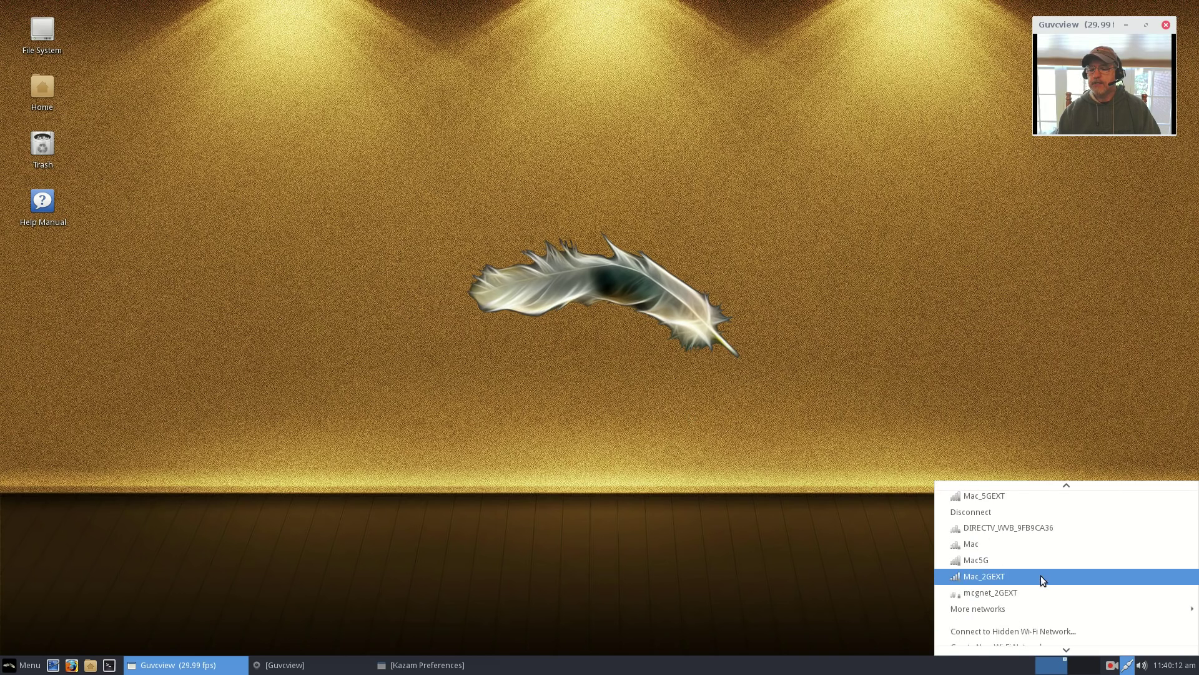
scroll(1041, 575, up, 2)
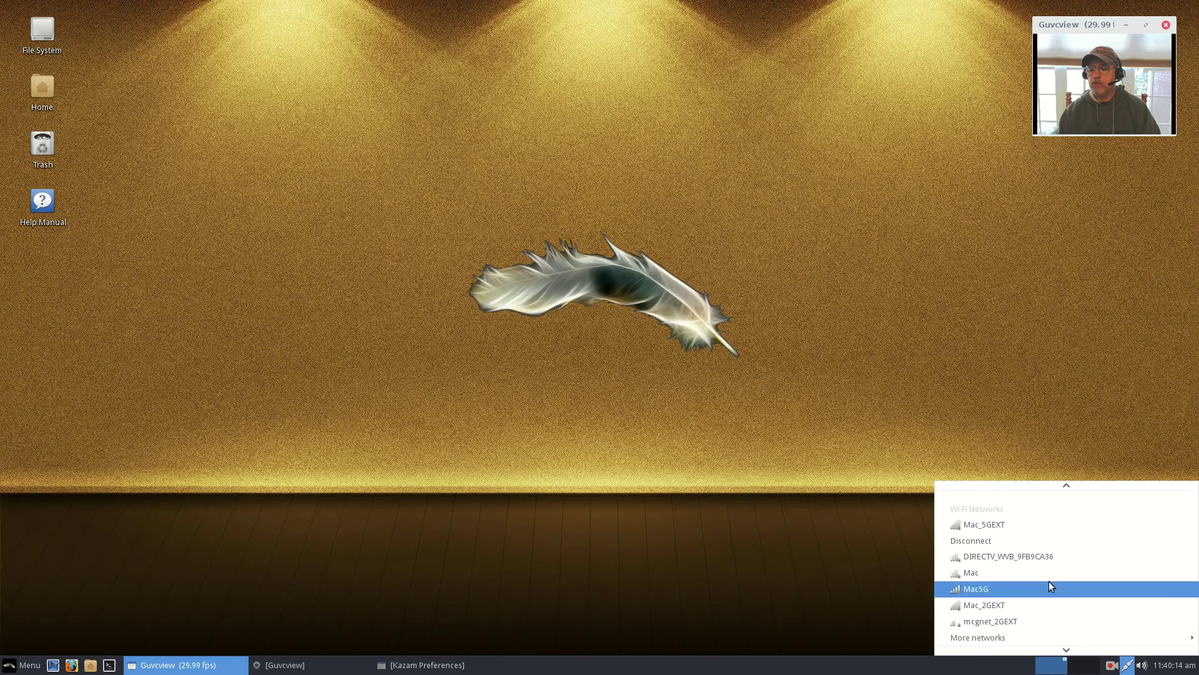
click(1029, 442)
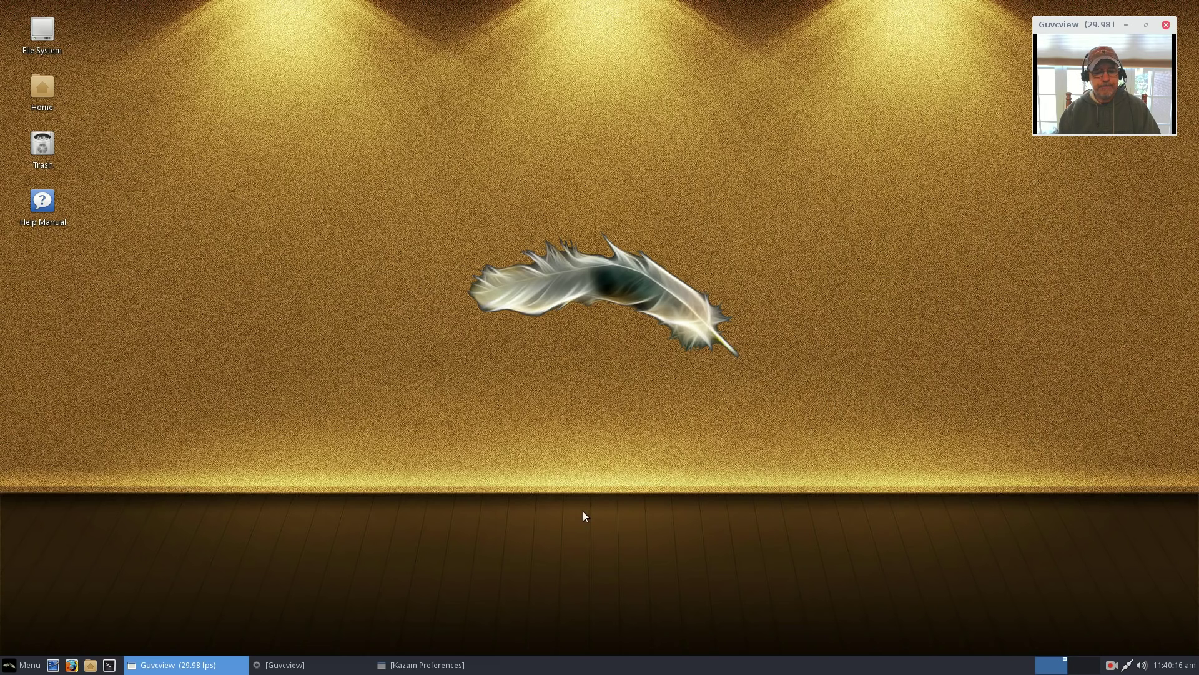